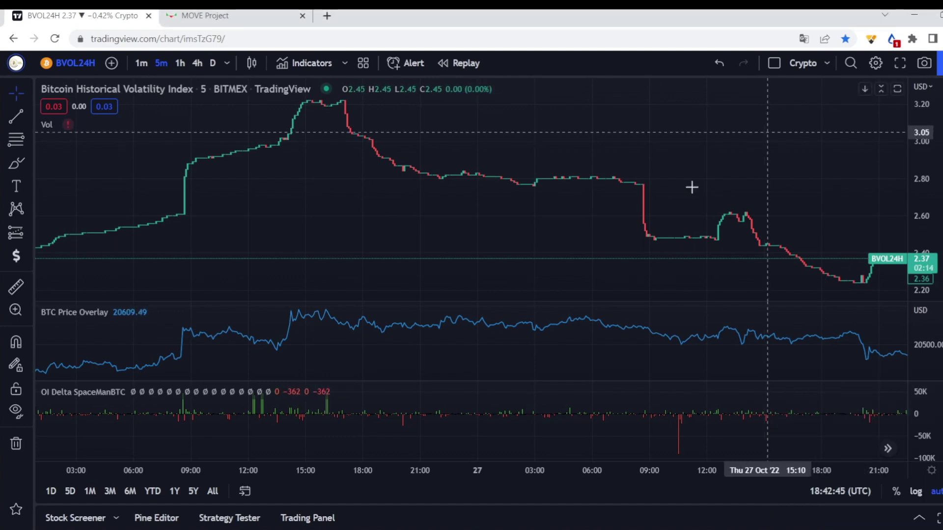
Step: Look through the Bitcoin Historical Volatility Index chart from 27 October up to the most recent bars
left_click_drag(655, 164, 581, 178)
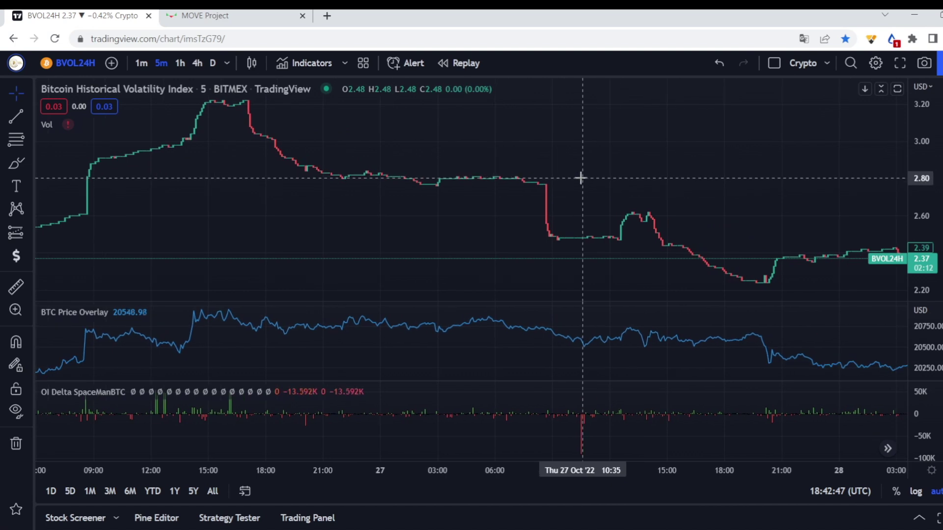
scroll(580, 178, "right", 20)
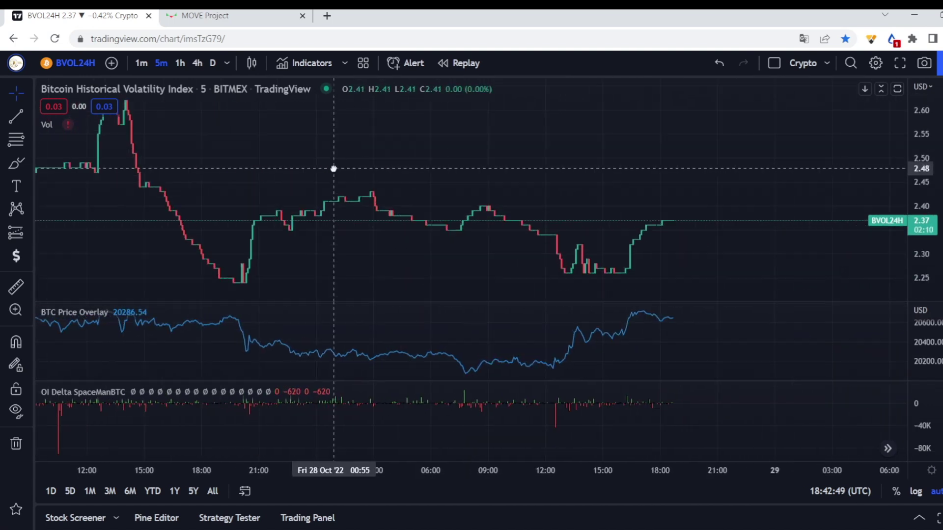
scroll(554, 179, "left", 5)
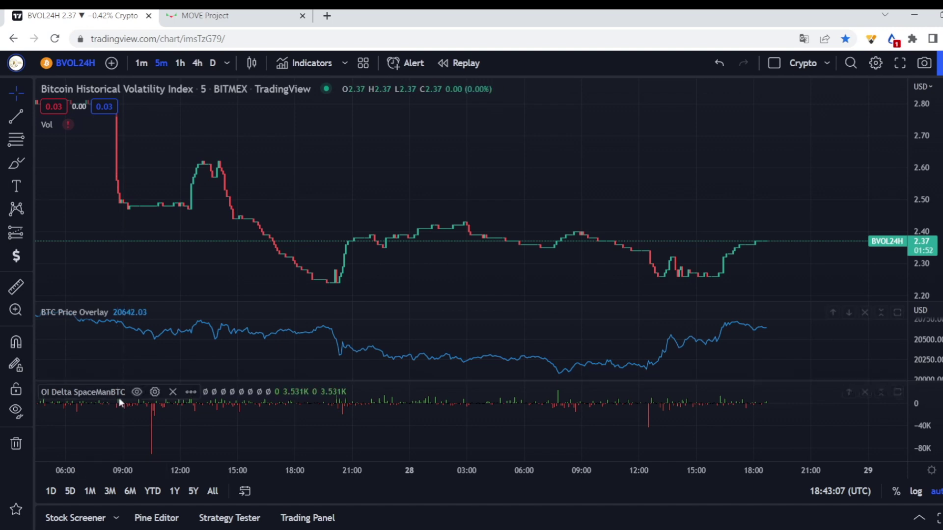
Step: Search the symbols for BTCUSDTPERP and leave the search, keeping the volatility index on the chart
type("BTCUSDTPERP")
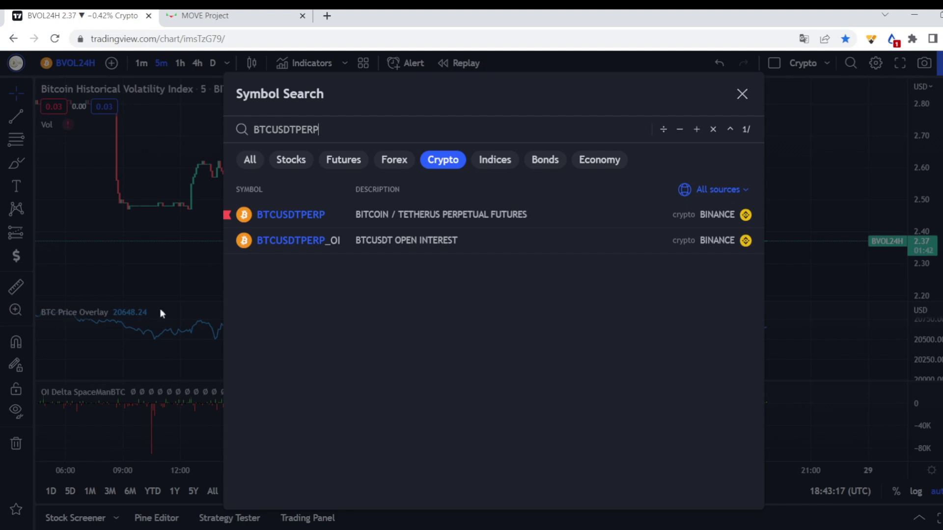
left_click(97, 395)
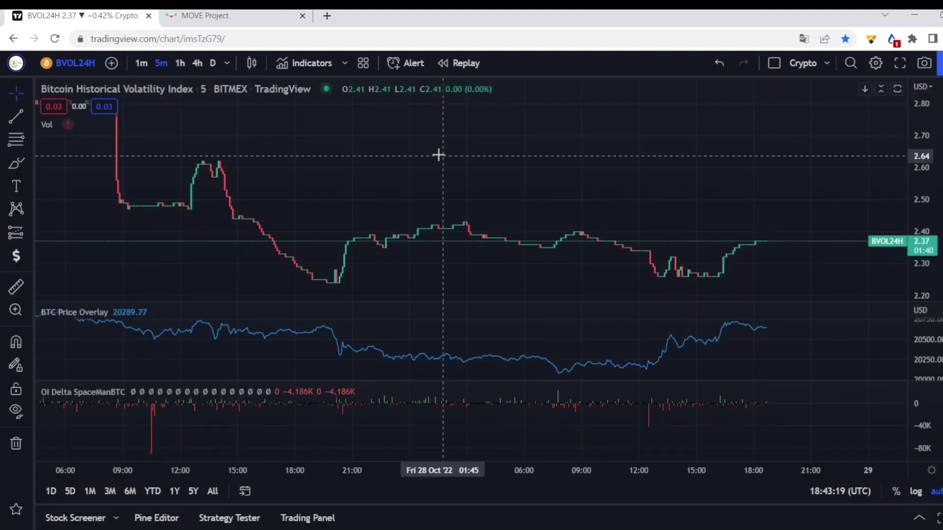
Step: Examine the volatility index, BTC price and OI delta bars on 26 October between about 06:00 and 19:00
left_click_drag(437, 154, 631, 180)
scroll(473, 162, "down", 3)
left_click_drag(470, 170, 842, 194)
scroll(735, 216, "up", 3)
scroll(694, 248, "up", 3)
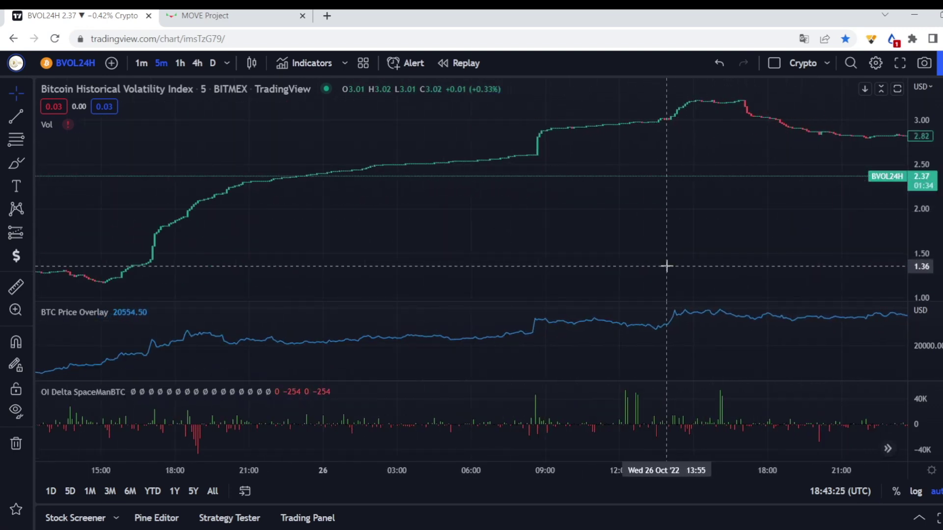
scroll(604, 255, "up", 5)
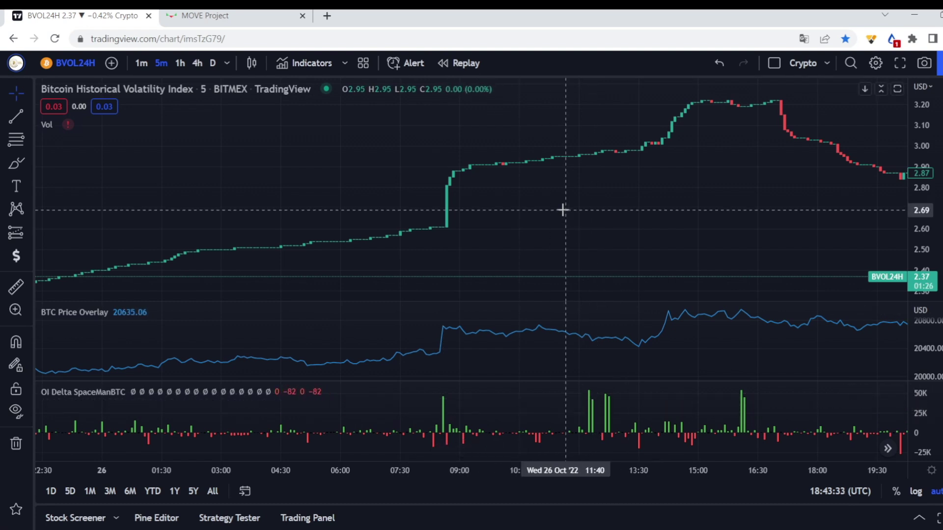
left_click_drag(564, 211, 552, 212)
scroll(540, 203, "left", 2)
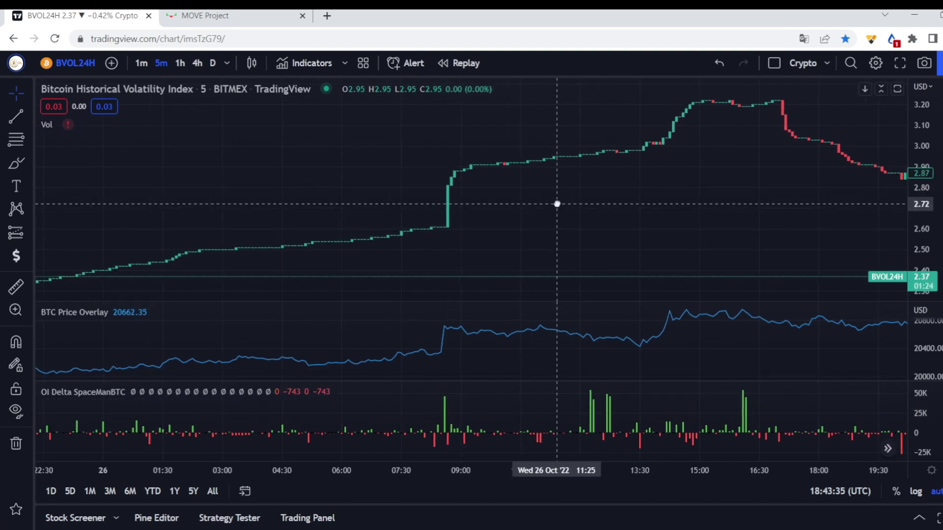
scroll(540, 221, "up", 1)
scroll(541, 214, "up", 2)
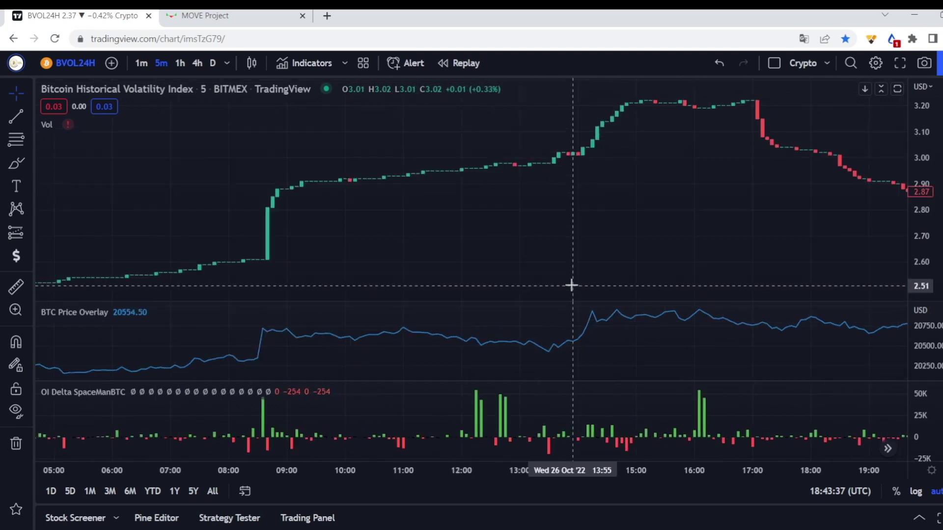
scroll(568, 282, "right", 5)
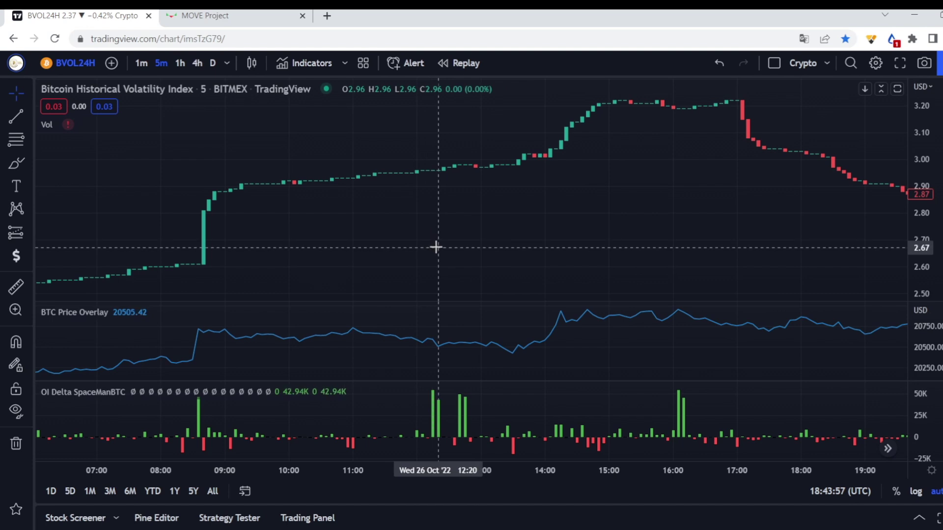
Step: Check the BTC-MOVE-20221026 trades chart on the MOVE Project site and return to the TradingView chart
key("ctrl+Tab")
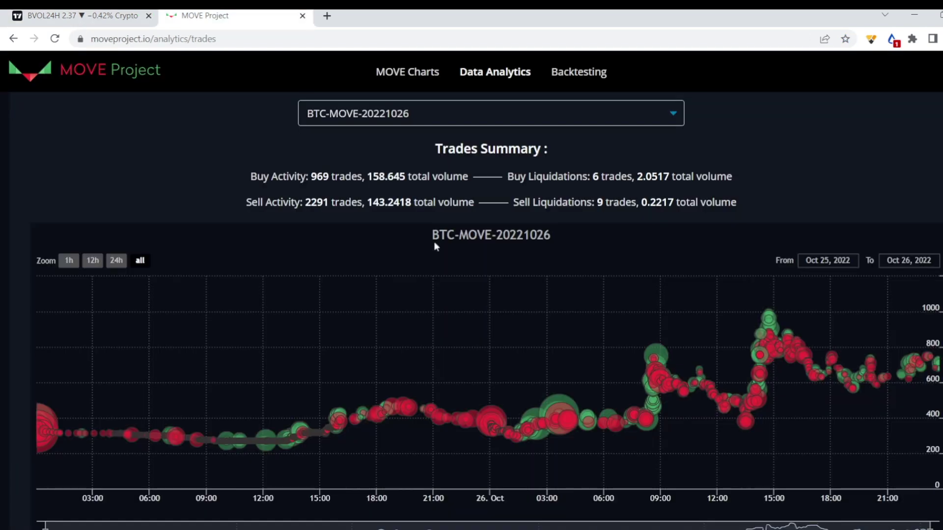
key("ctrl+Tab")
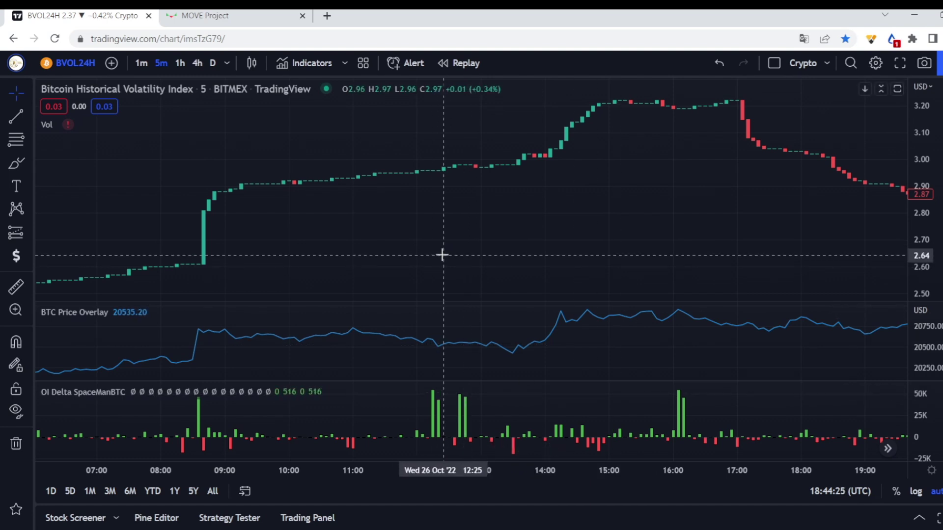
Step: Examine the volatility jump shortly after 08:00 on 26 October alongside the BTC price and OI delta
left_click_drag(445, 253, 517, 228)
scroll(383, 221, "down", 2)
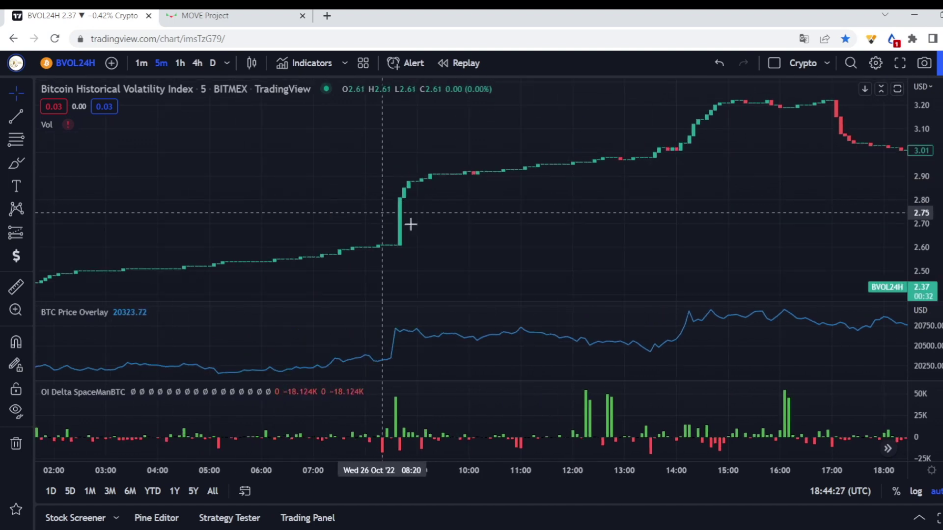
scroll(614, 209, "up", 2)
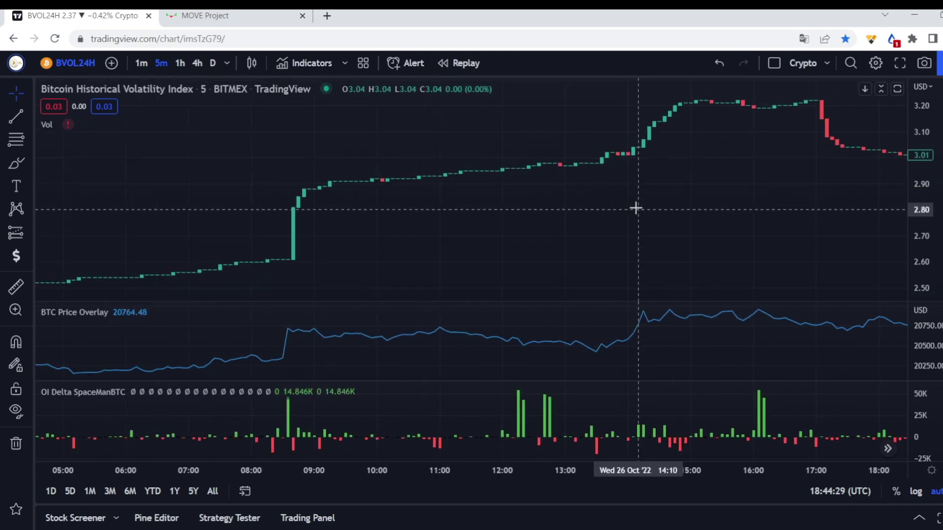
left_click_drag(472, 244, 852, 208)
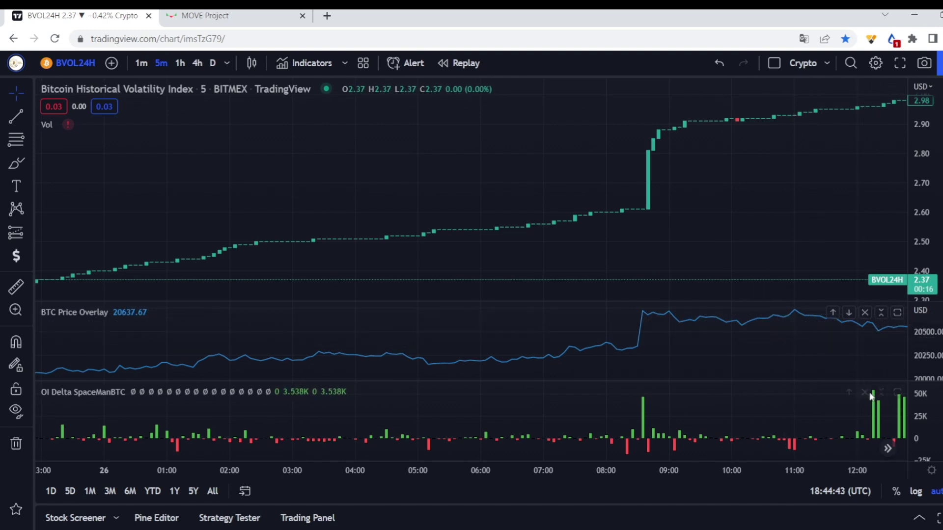
left_click_drag(878, 197, 872, 198)
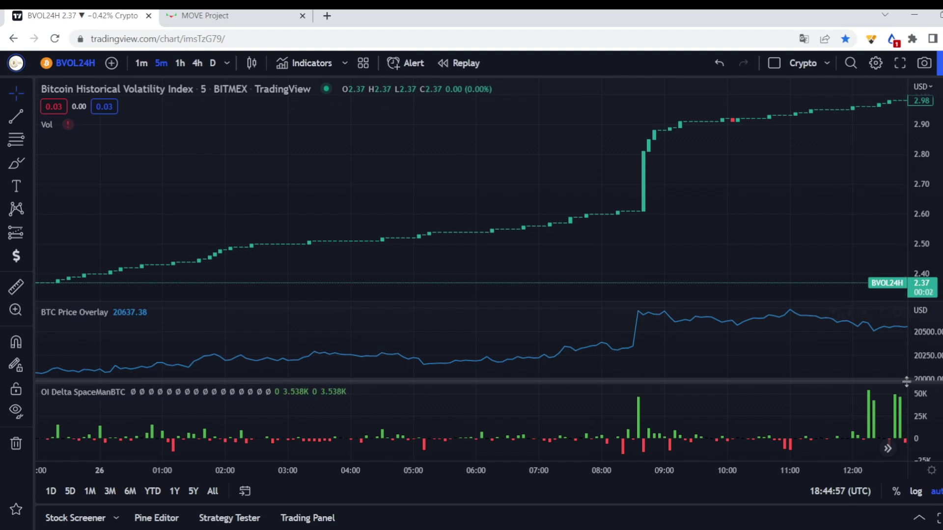
Step: Switch to MOVE Project, show the 12h range of BTC-MOVE-20221026 and inspect the trades at the afternoon price peak
key("ctrl+Tab")
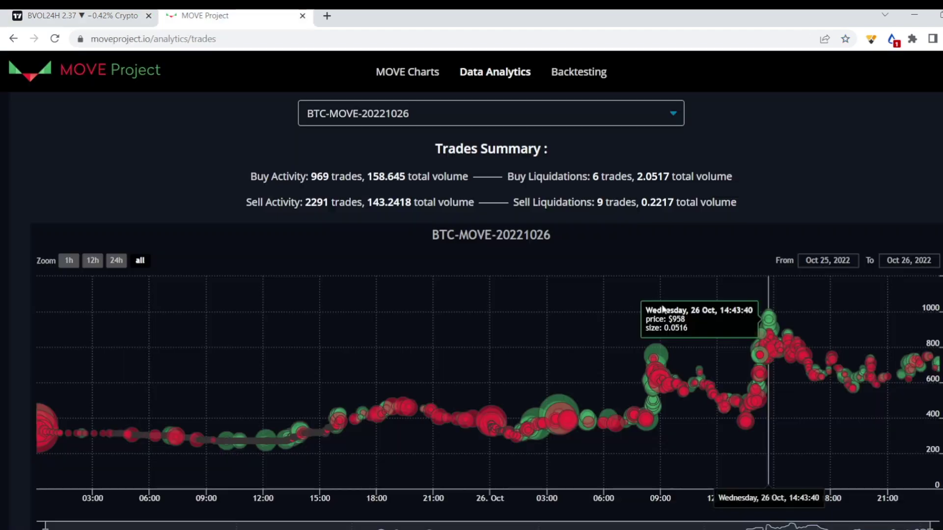
left_click_drag(525, 217, 718, 185)
left_click(723, 152)
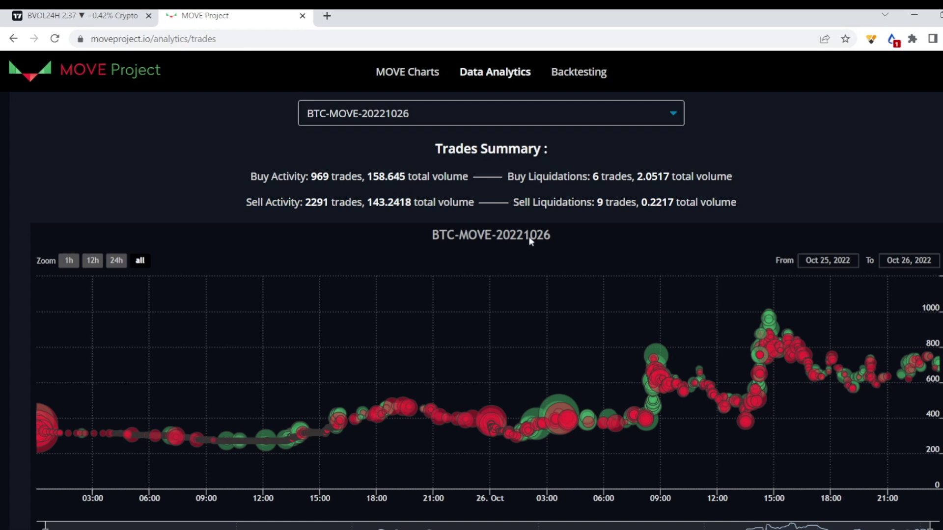
scroll(648, 182, "down", 3)
scroll(727, 173, "up", 2)
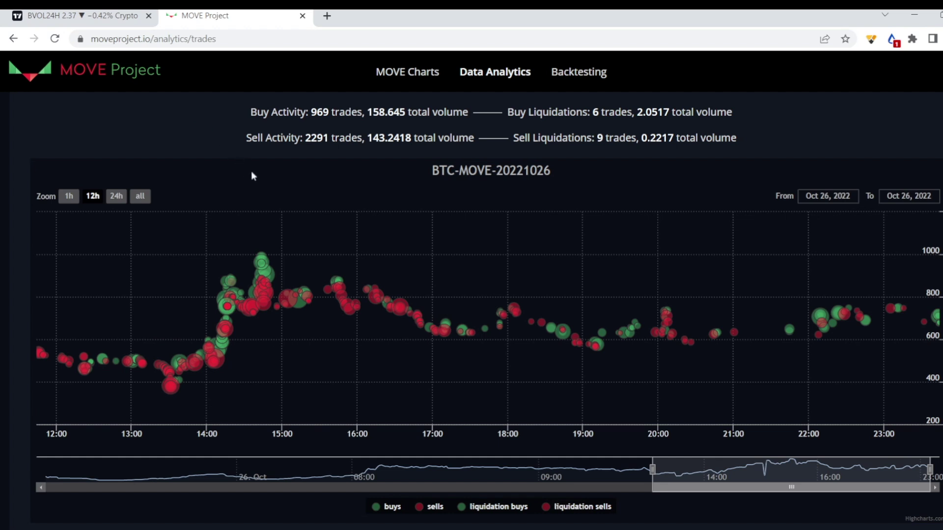
mouse_move(261, 270)
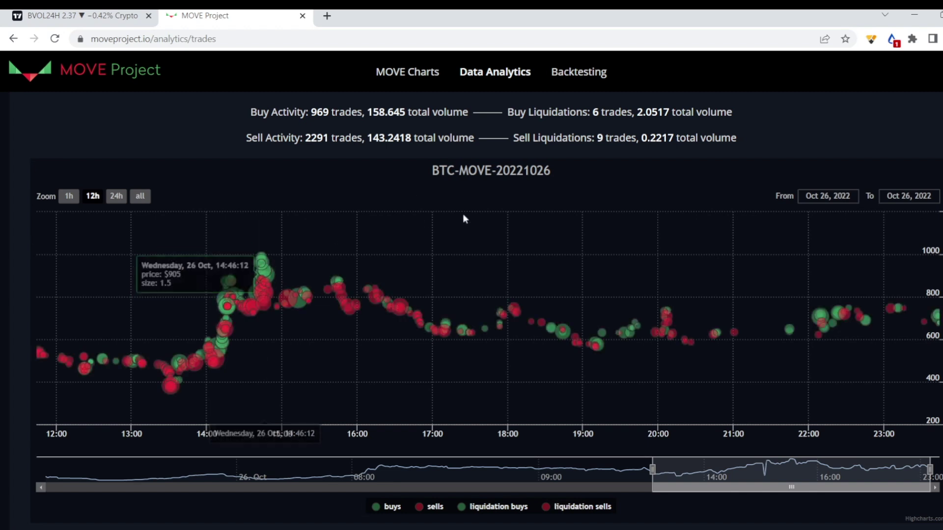
Step: Switch back to TradingView and inspect the OI delta spikes between 12:00 and 13:00 on 26 October
key("ctrl+Tab")
scroll(832, 255, "up", 5)
left_click_drag(753, 424, 582, 420)
right_click(689, 409)
left_click(536, 257)
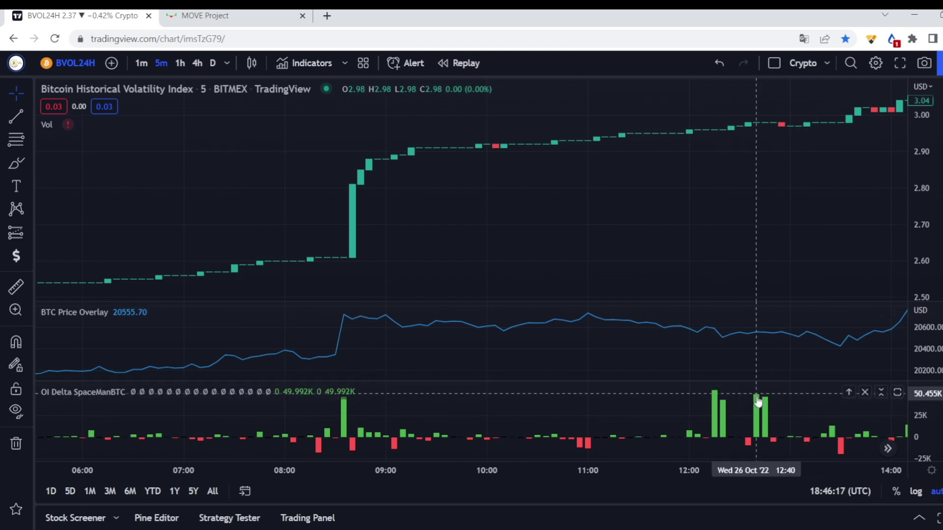
left_click_drag(793, 247, 732, 253)
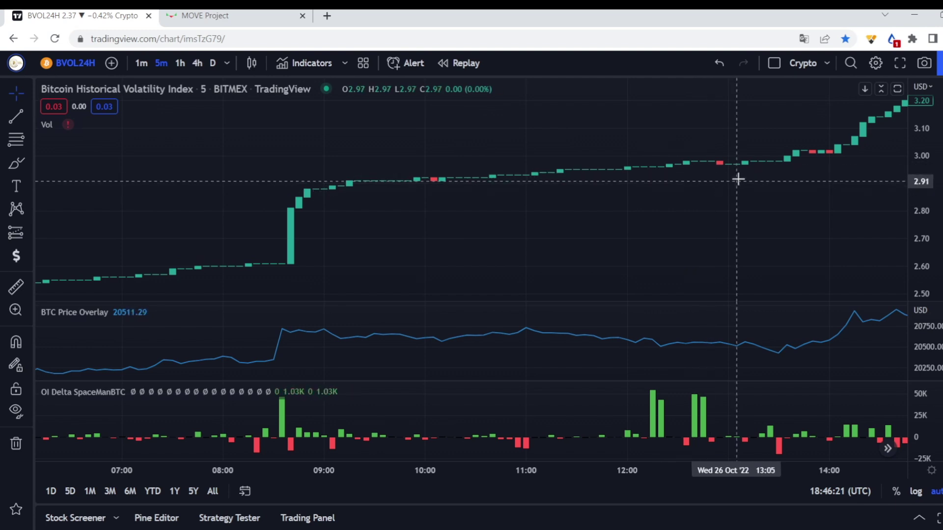
Step: Browse the volatility index history back from 26 October to 23 October
scroll(738, 179, "down", 2)
scroll(781, 207, "down", 5)
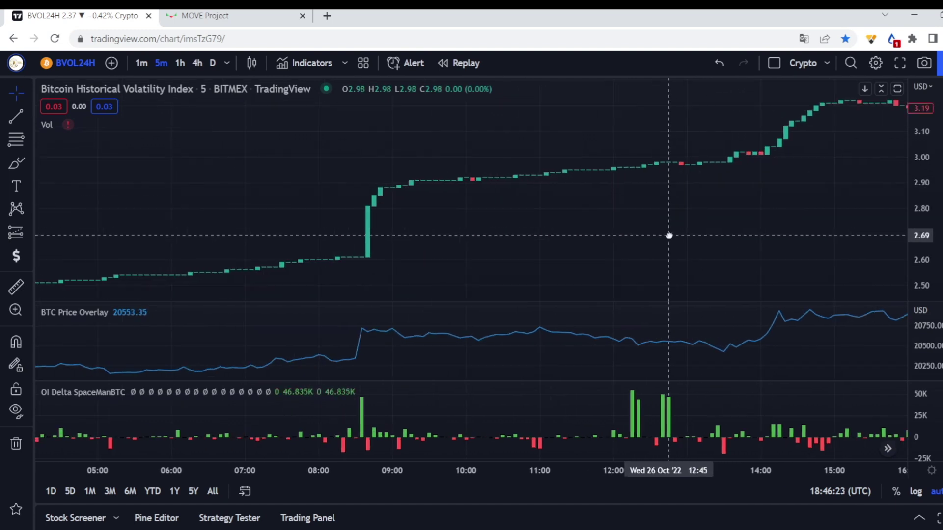
left_click_drag(786, 227, 511, 258)
left_click_drag(648, 258, 452, 251)
scroll(638, 236, "down", 4)
left_click_drag(702, 226, 563, 224)
scroll(453, 234, "up", 6)
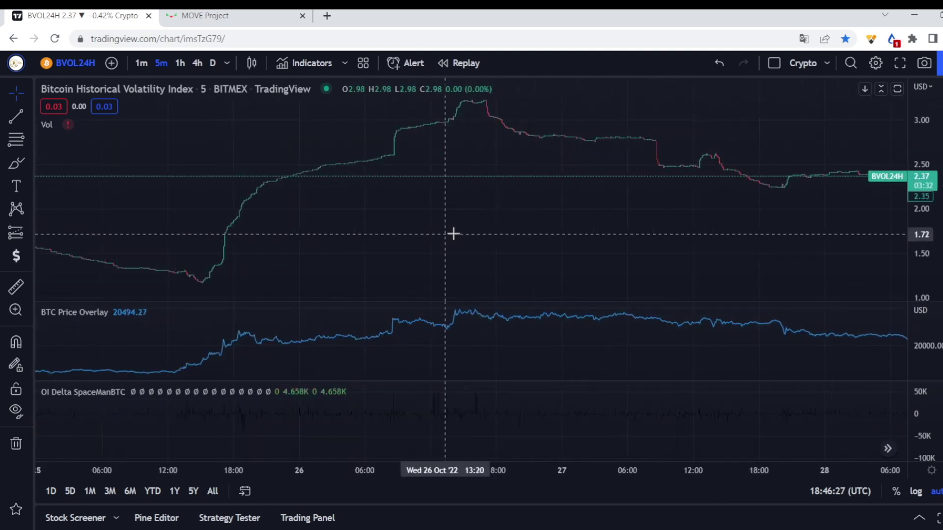
left_click_drag(453, 234, 844, 301)
left_click_drag(540, 256, 737, 246)
left_click_drag(442, 265, 658, 262)
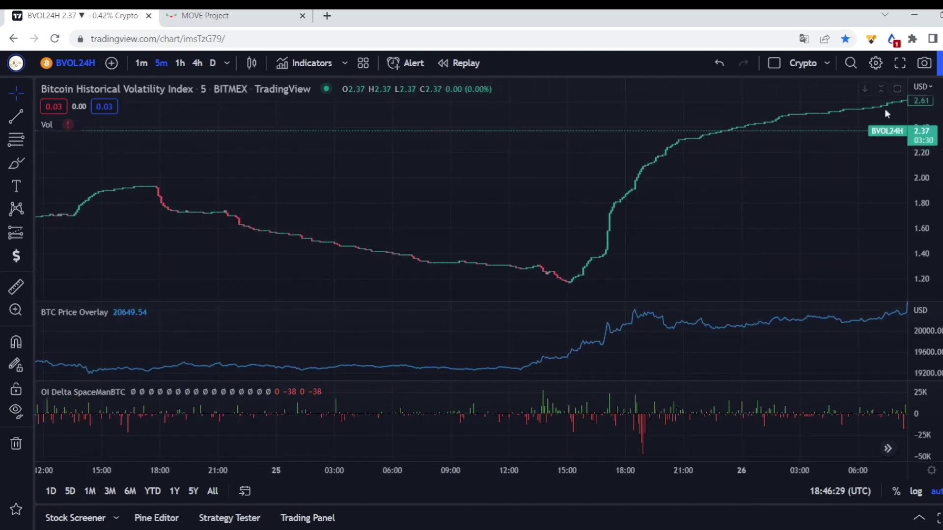
scroll(813, 181, "left", 10)
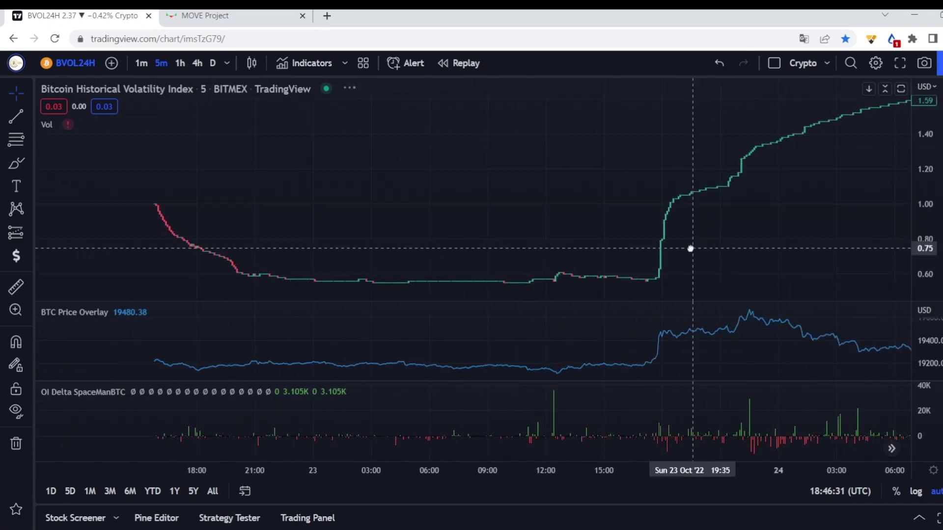
Step: Examine the OI delta spike after 12:00 on 23 October and the volatility jump near 18:00 that day
scroll(532, 244, "up", 2)
left_click_drag(494, 243, 674, 230)
scroll(675, 229, "up", 3)
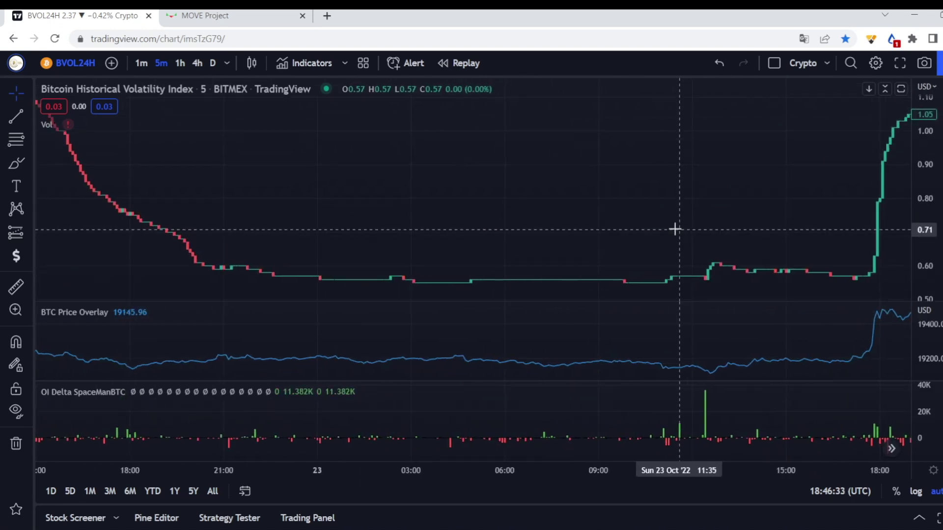
left_click_drag(571, 224, 524, 253)
scroll(524, 252, "up", 2)
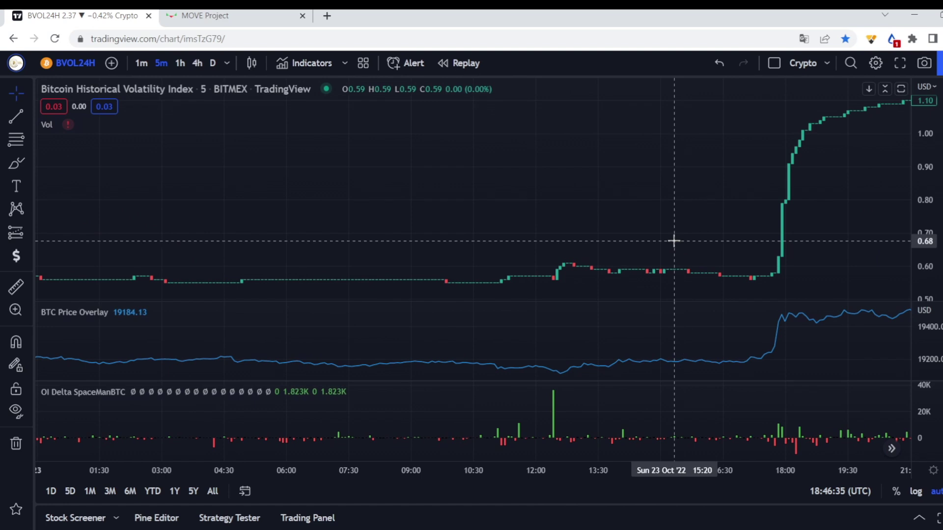
scroll(673, 242, "right", 3)
scroll(512, 244, "up", 2)
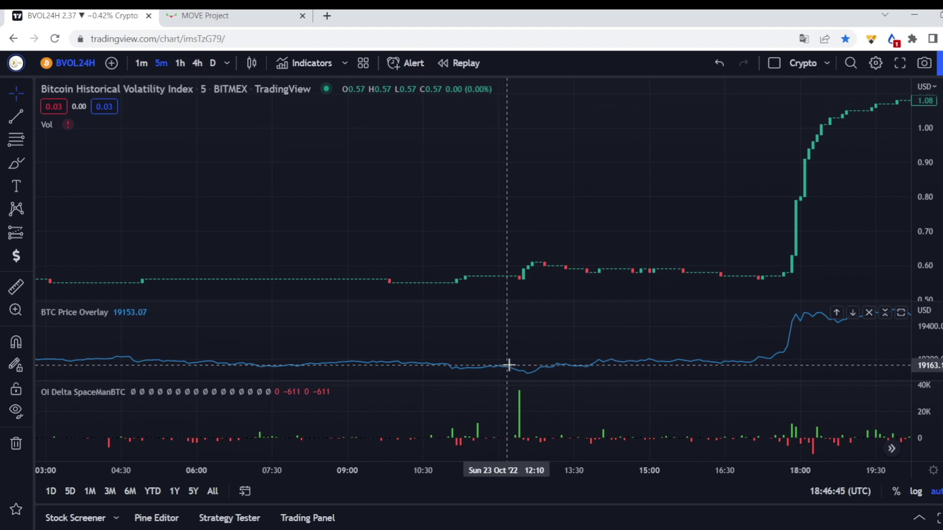
scroll(454, 215, "up", 3)
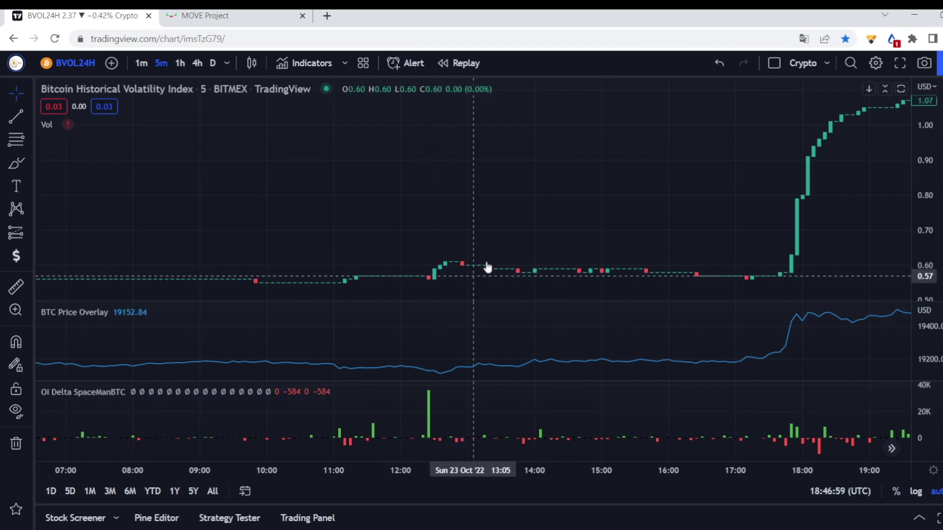
Step: Measure the time from 12:35 to the start of the volatility jump at 17:50 on 23 October, and clear the measurement
left_click_drag(729, 263, 647, 267)
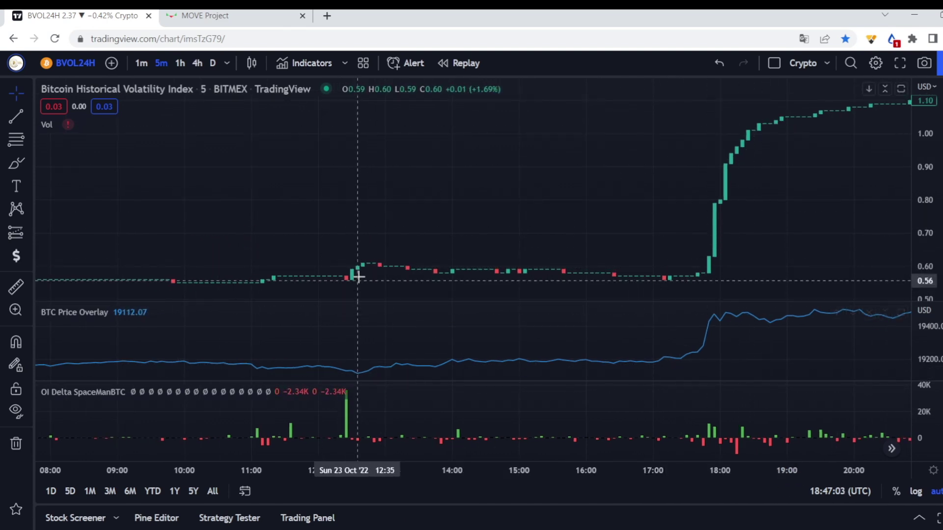
left_click(357, 236, "shift")
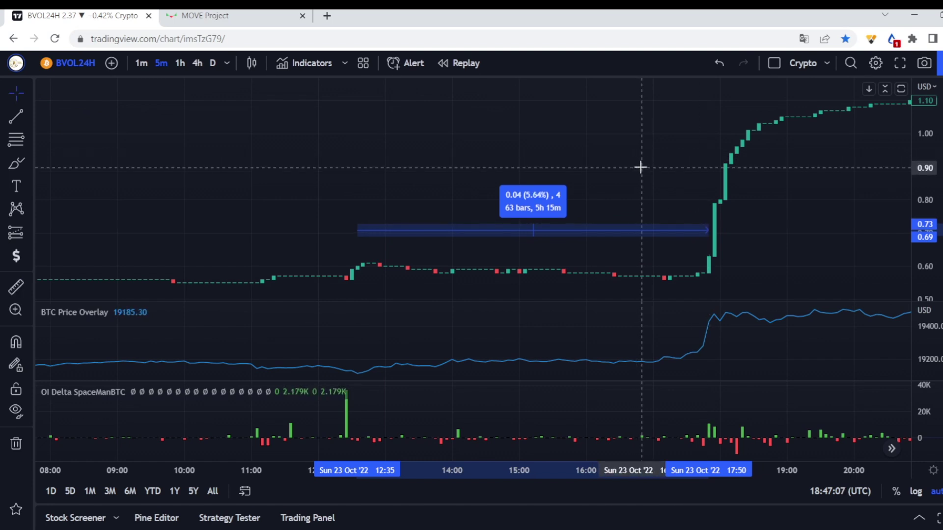
left_click(622, 167)
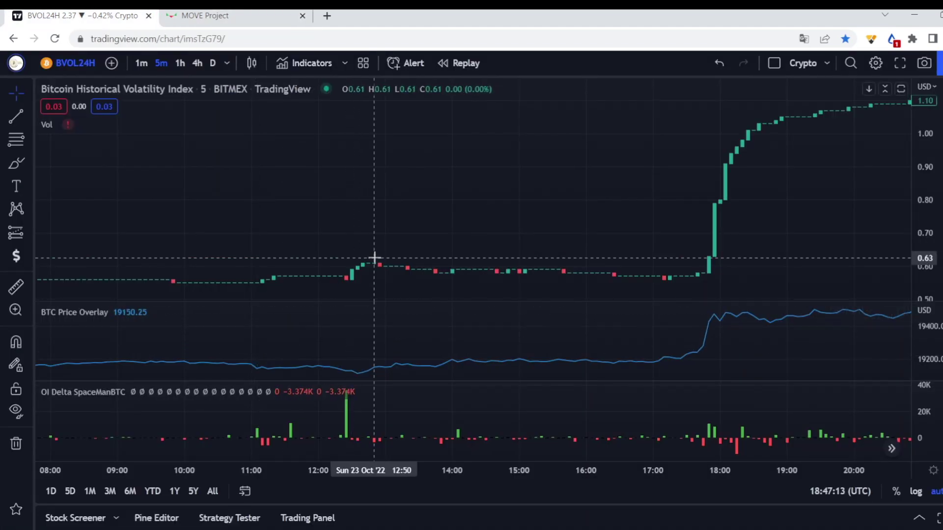
Step: Switch to MOVE Project and load the trades of the BTC-MOVE-20221023 contract
key("ctrl+Tab")
scroll(702, 131, "up", 4)
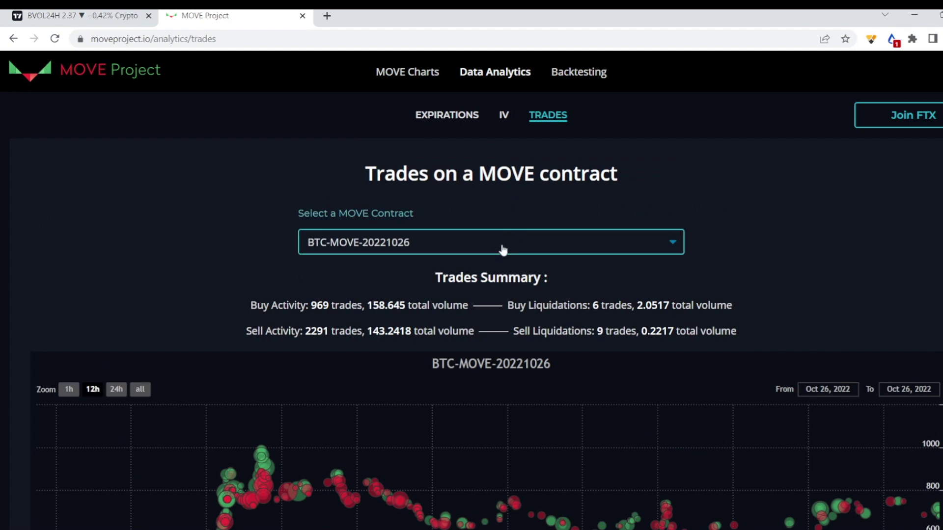
left_click(719, 266)
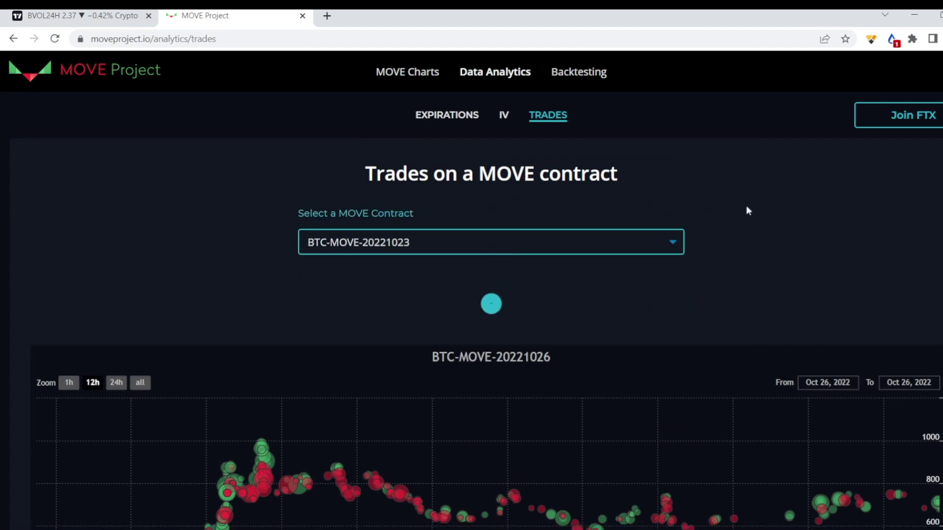
Step: Show the full time range of the BTC-MOVE-20221023 trades on the chart
left_click(746, 209)
scroll(745, 209, "down", 1)
scroll(681, 209, "down", 1)
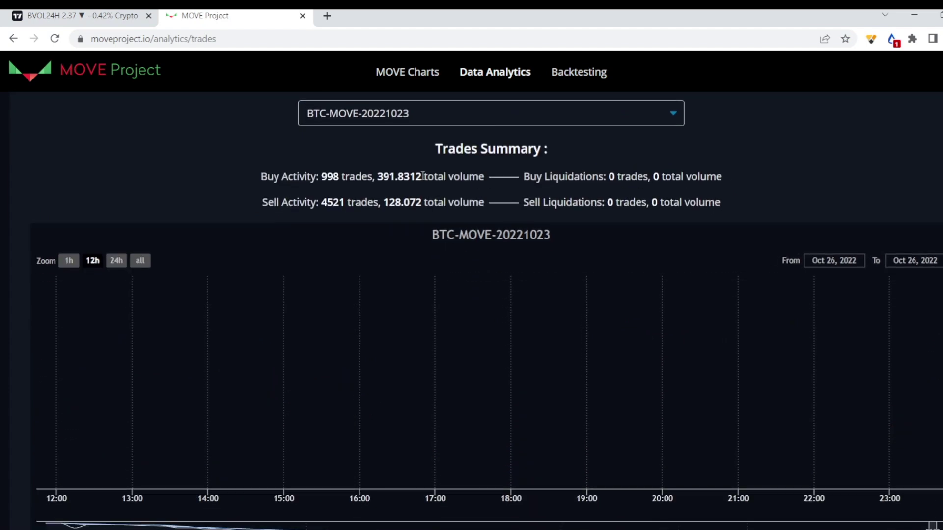
key("ctrl+Tab")
key("ctrl+Tab")
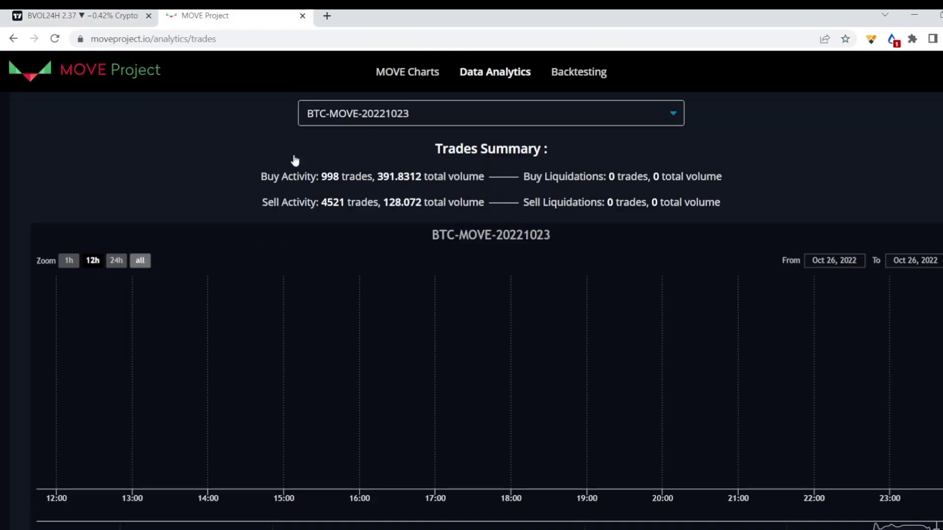
scroll(700, 183, "down", 2)
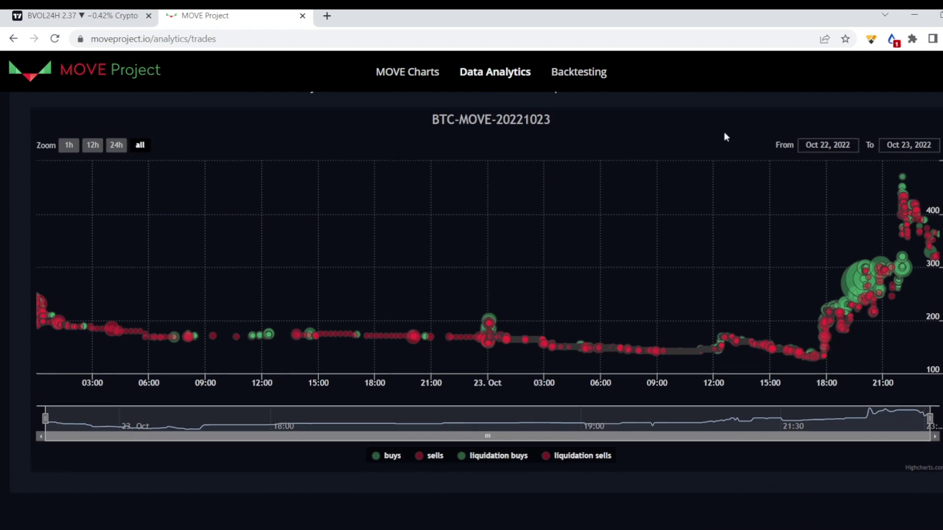
scroll(734, 137, "up", 1)
Step: Compare the 23 October contract trades with the volatility index and the OI delta spike on TradingView
key("ctrl+Tab")
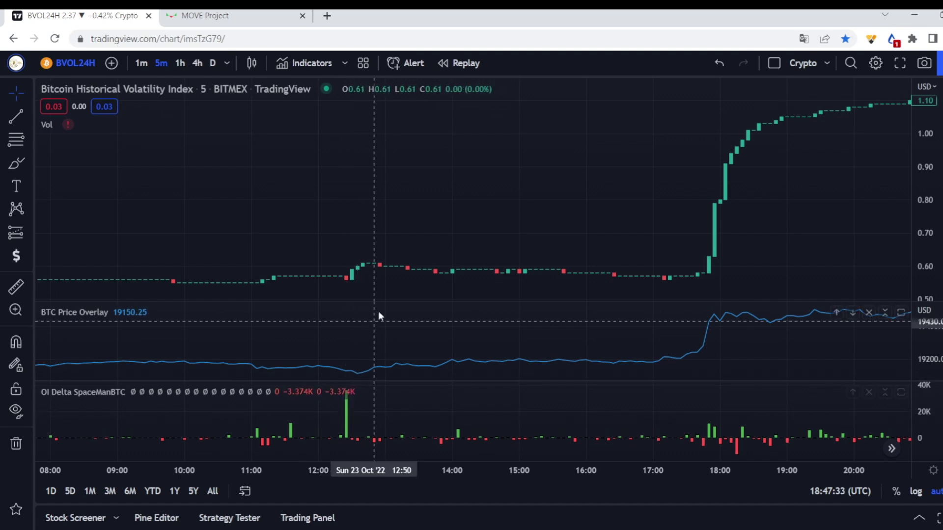
key("ctrl+Tab")
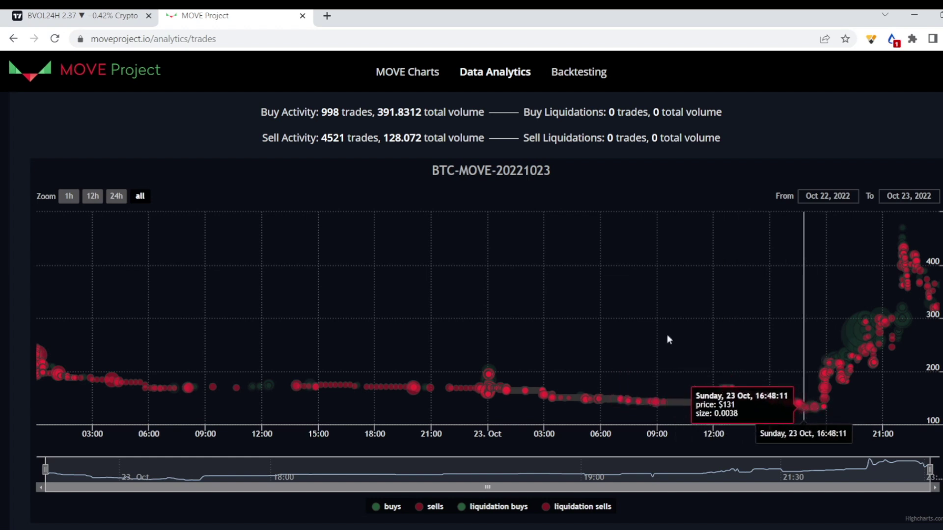
key("ctrl+Tab")
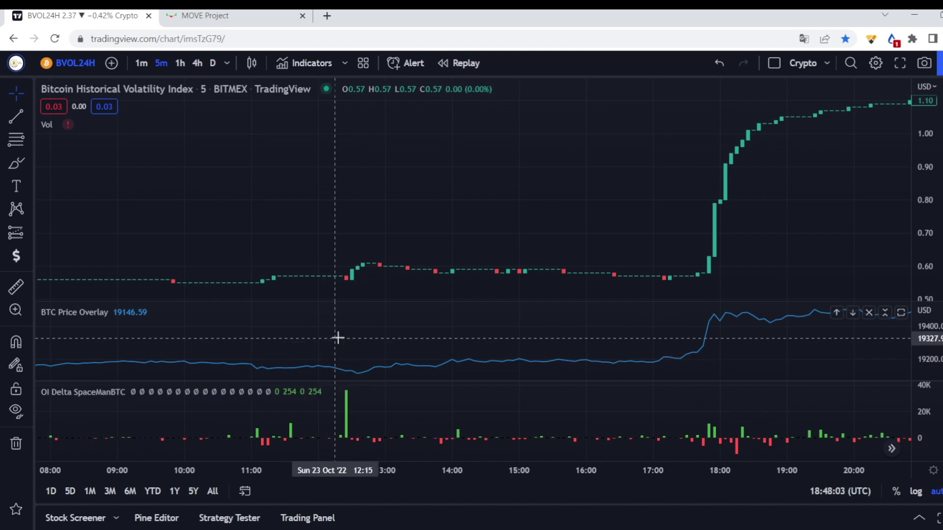
key("ctrl+Tab")
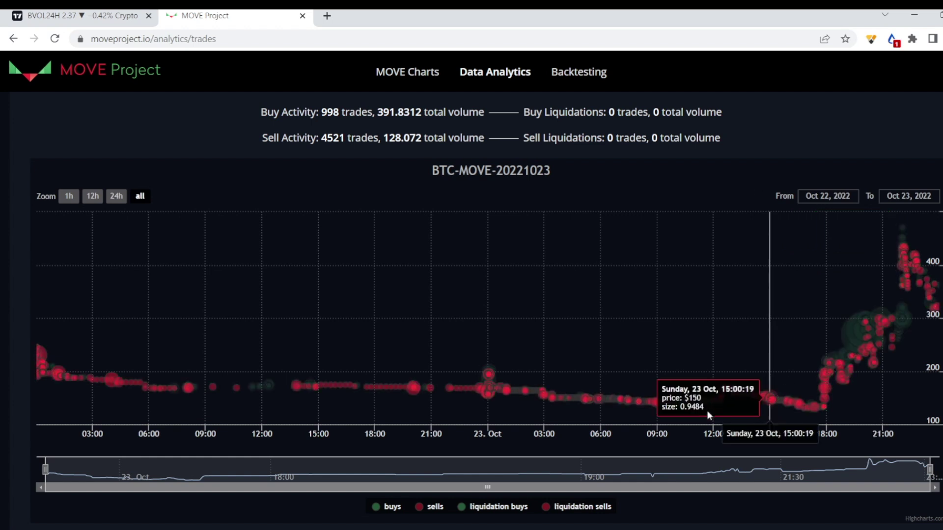
key("ctrl+Tab")
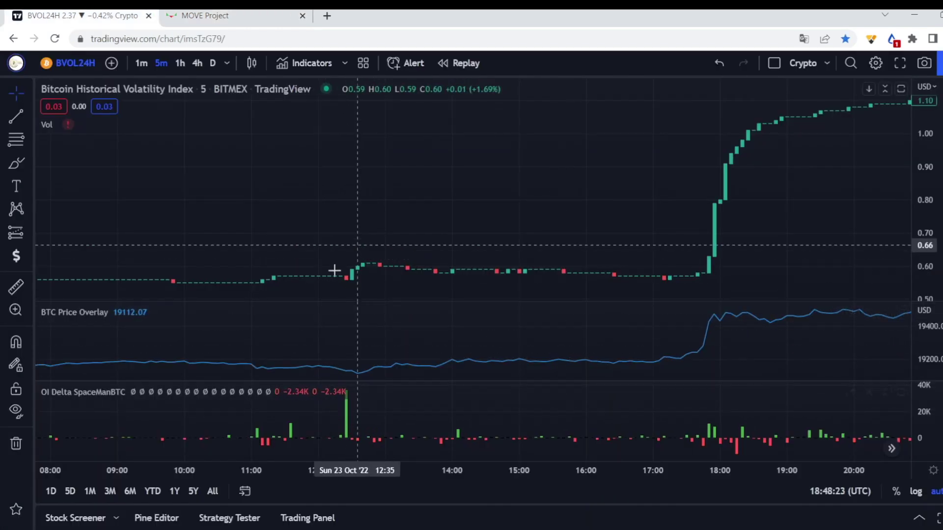
Step: Browse the volatility index forward from 23 October through the evening of 24 October
scroll(420, 282, "left", 5)
left_click_drag(492, 226, 324, 231)
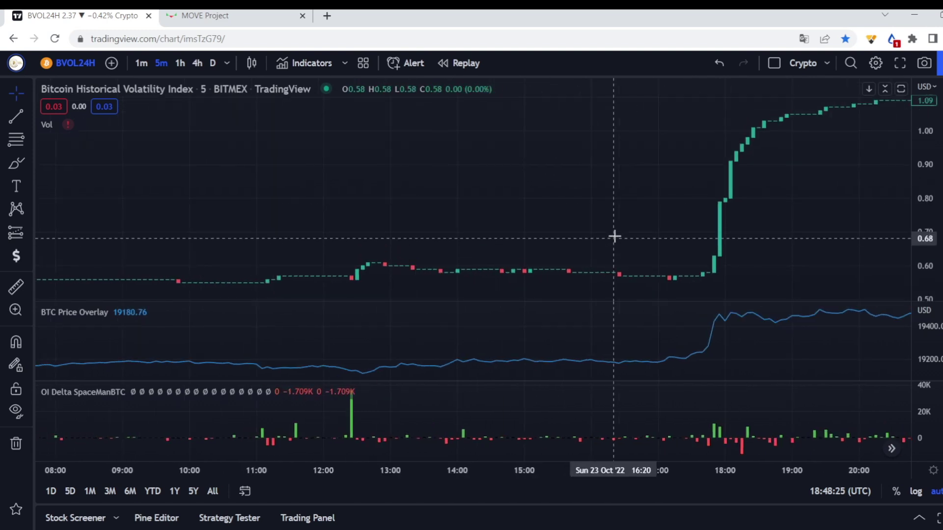
left_click_drag(615, 236, 421, 239)
scroll(725, 236, "down", 5)
scroll(735, 248, "down", 7)
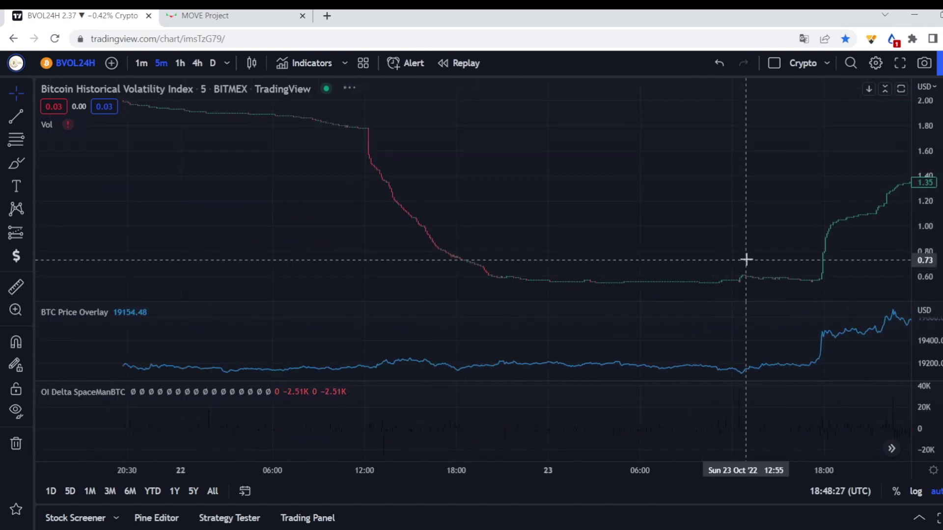
scroll(745, 259, "up", 3)
left_click_drag(794, 263, 603, 255)
left_click_drag(709, 214, 606, 219)
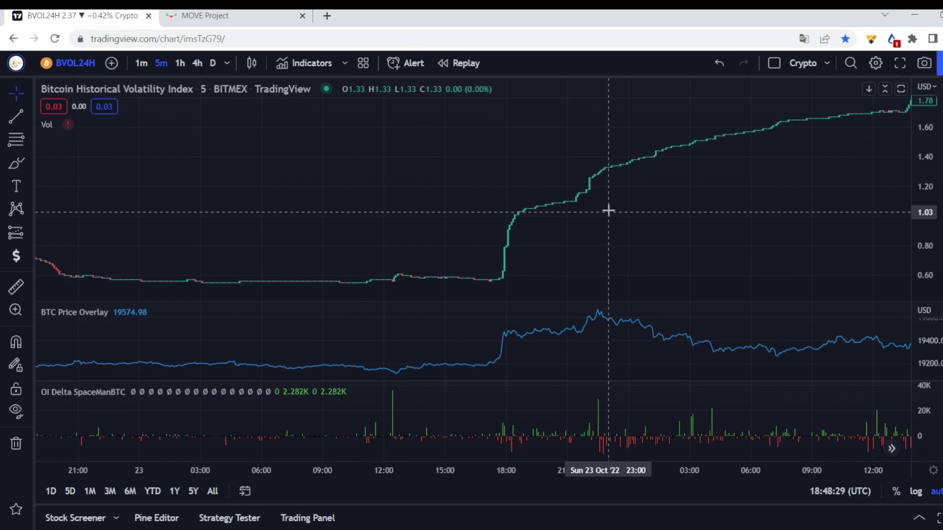
scroll(712, 207, "up", 4)
left_click_drag(725, 207, 604, 216)
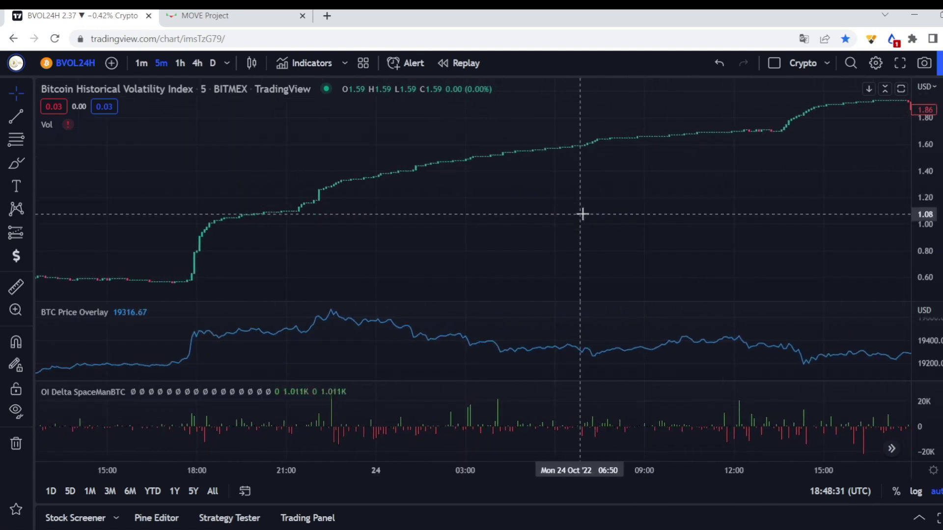
scroll(564, 213, "down", 2)
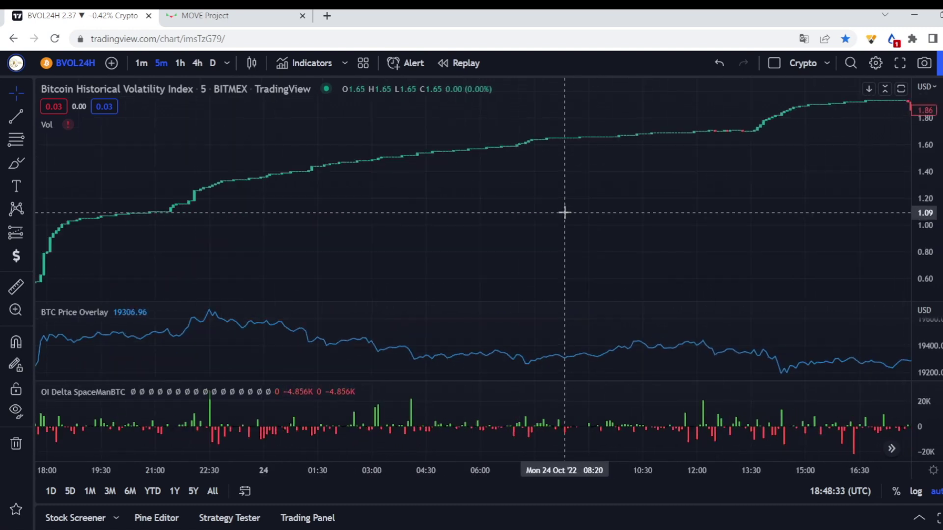
left_click_drag(687, 232, 574, 230)
scroll(452, 223, "down", 3)
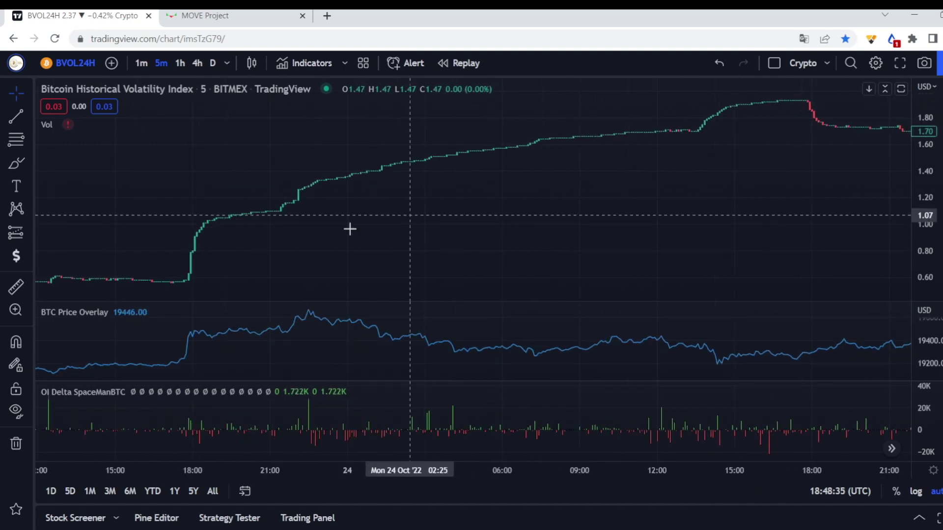
Step: Measure the volatility rise from 18:25 on 23 October to 19:45 on 24 October, and clear the measurement
left_click(204, 274, "shift")
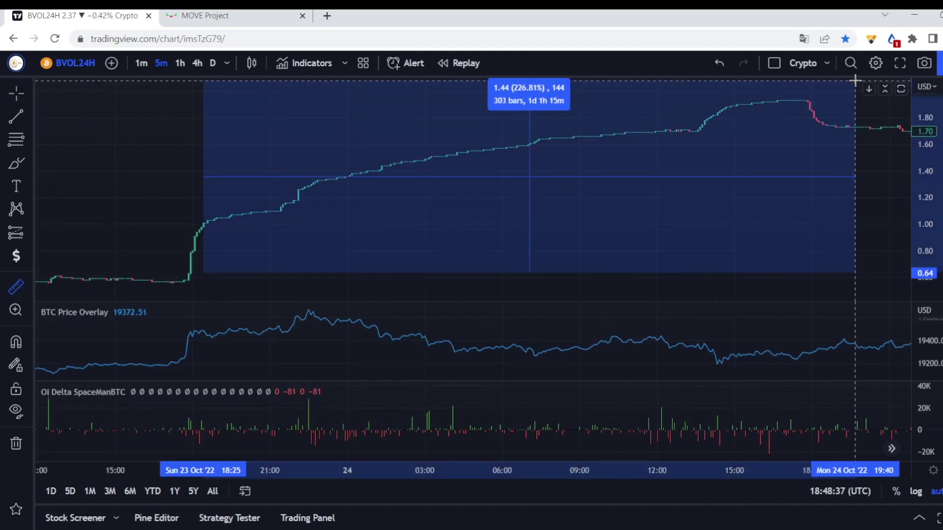
left_click(857, 102)
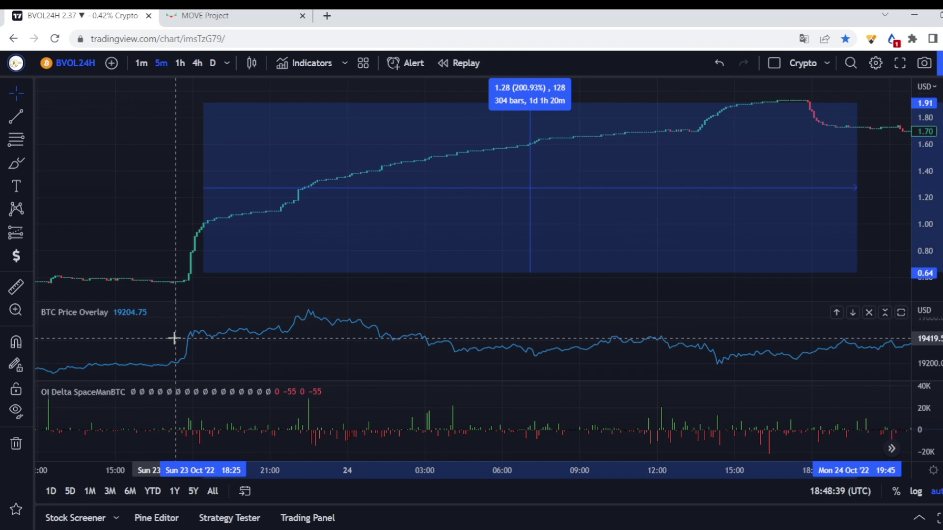
left_click(556, 234)
scroll(315, 427, "up", 3)
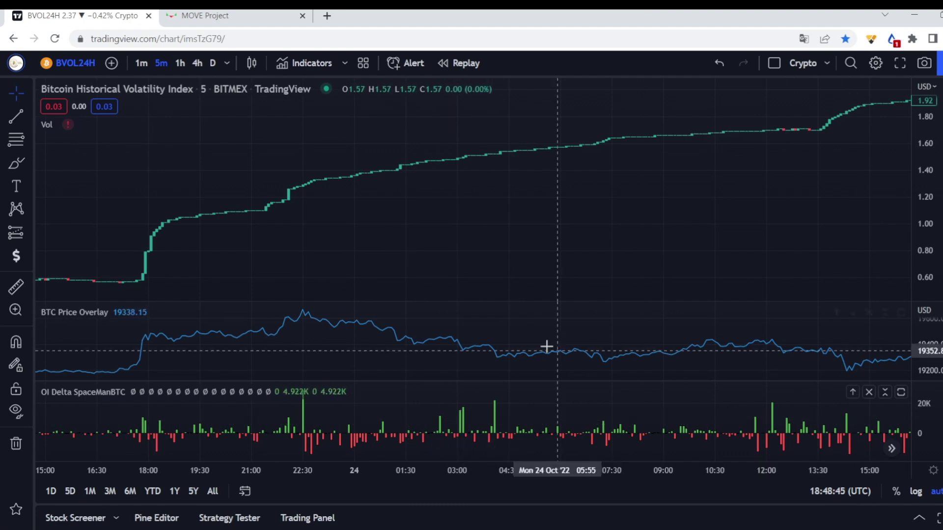
Step: Switch to MOVE Project and load the trades of the BTC-MOVE-20221024 contract
left_click(197, 21)
scroll(449, 195, "up", 4)
left_click(477, 254)
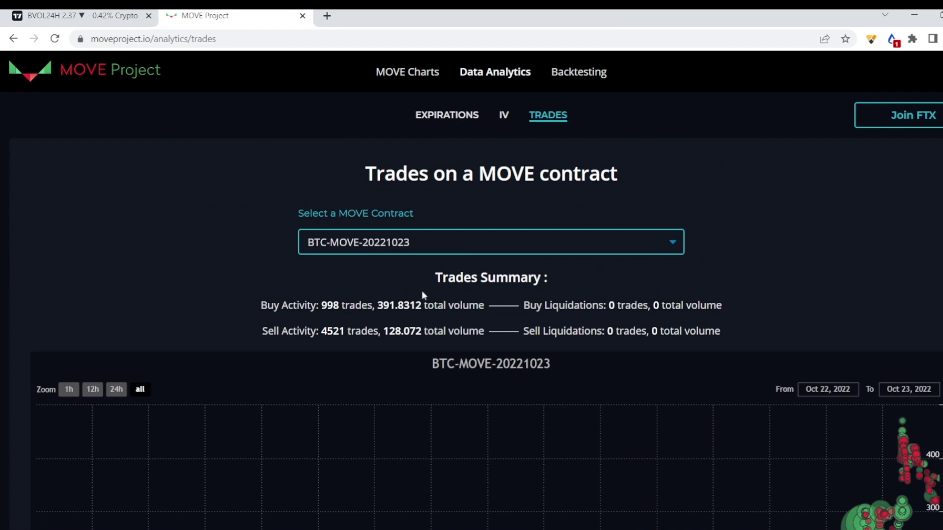
scroll(661, 270, "down", 3)
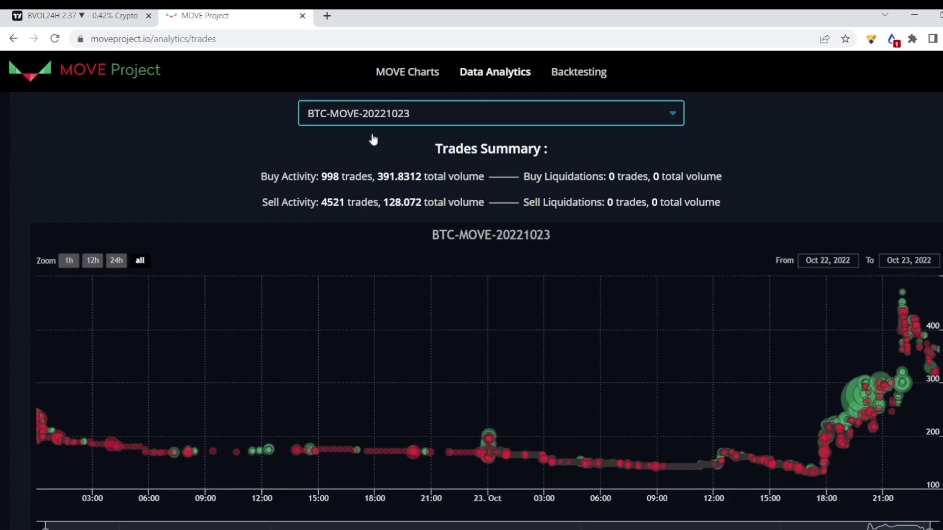
left_click(371, 130)
Step: Check the 24 October volatility on TradingView and examine the BTC-MOVE-20221024 trades on MOVE Project
left_click(105, 24)
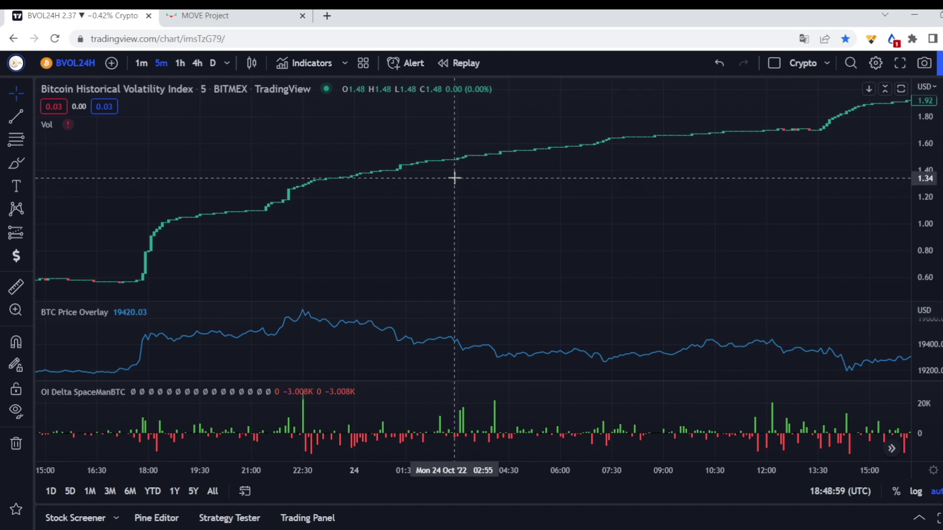
left_click(242, 16)
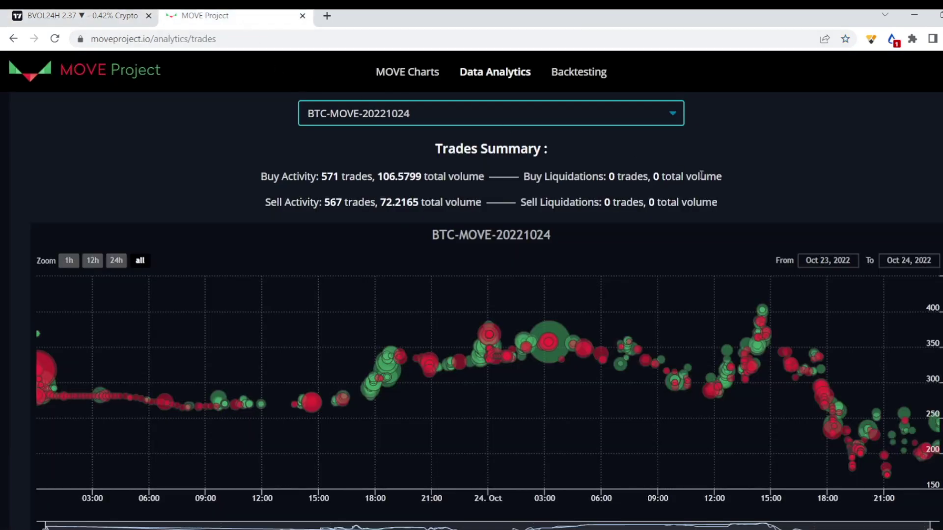
scroll(751, 160, "down", 1)
scroll(639, 162, "up", 1)
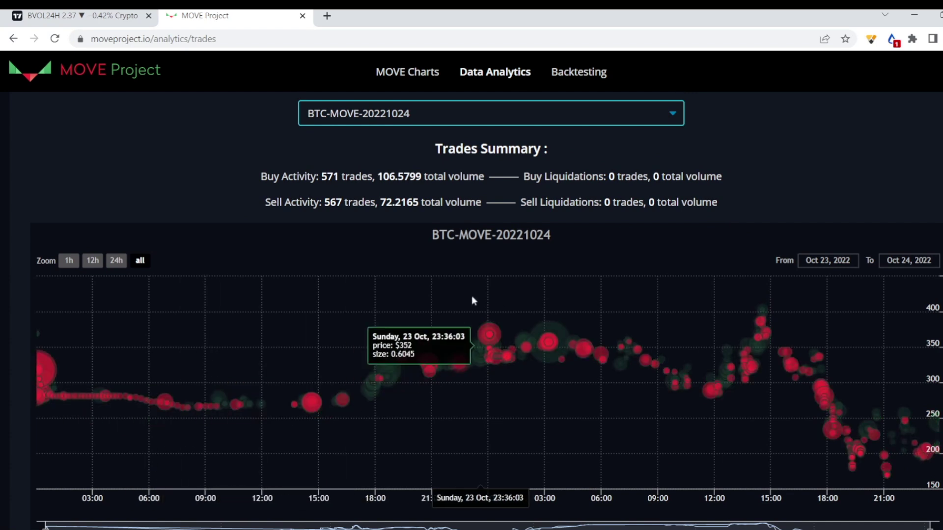
scroll(523, 236, "down", 1)
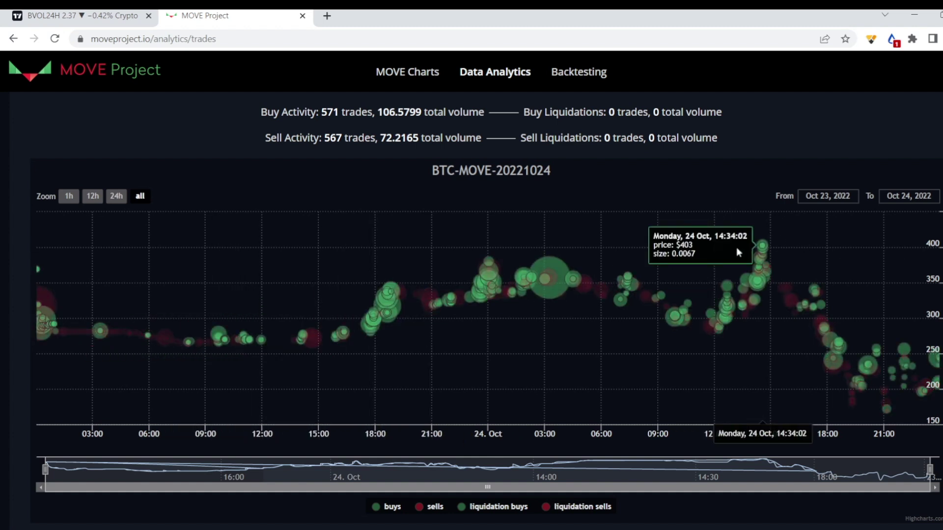
Step: Switch to TradingView and browse the volatility history back to the jump shortly after 12:00 on 21 October
key("ctrl+shift+Tab")
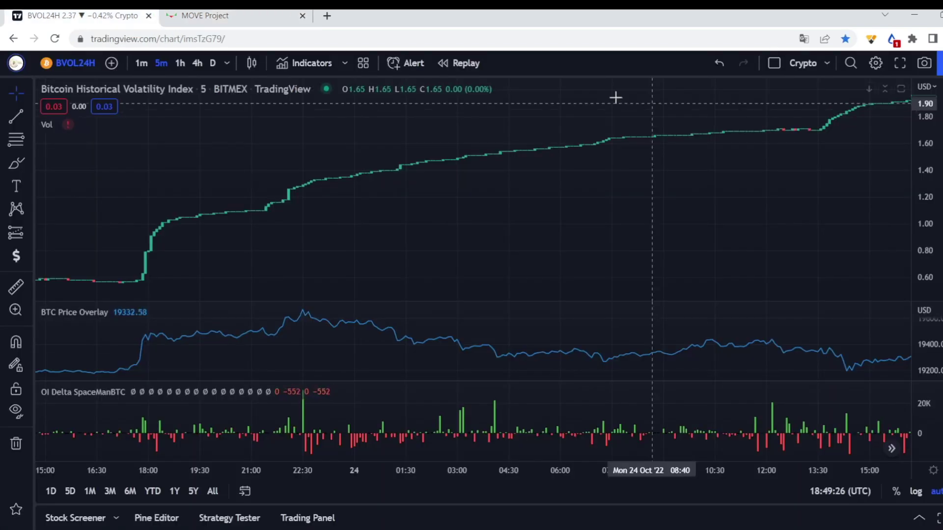
scroll(518, 215, "down", 5)
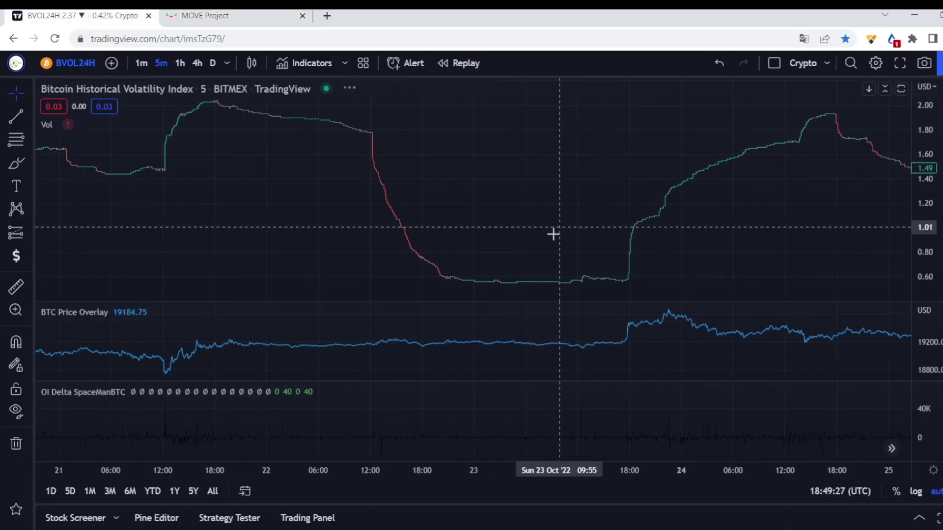
scroll(553, 234, "up", 2)
left_click_drag(465, 232, 879, 232)
left_click_drag(394, 235, 639, 275)
scroll(308, 230, "up", 4)
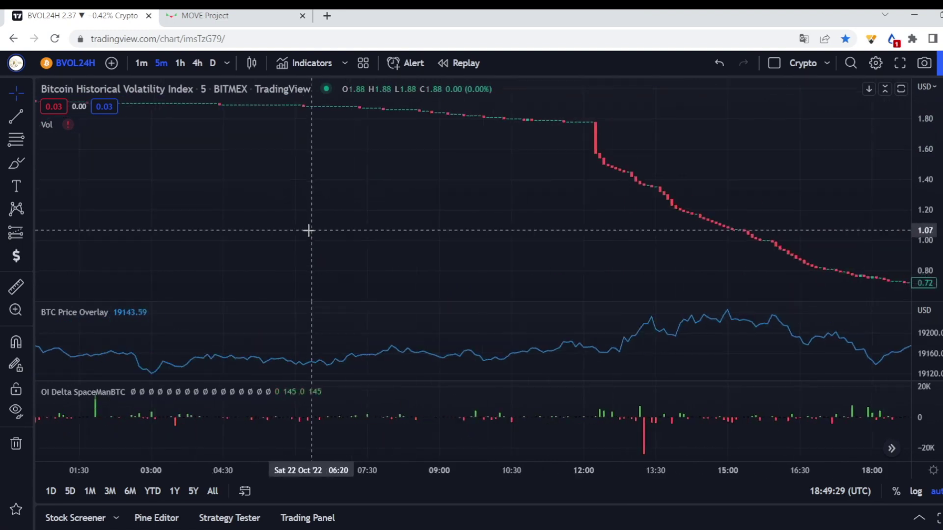
scroll(308, 230, "left", 15)
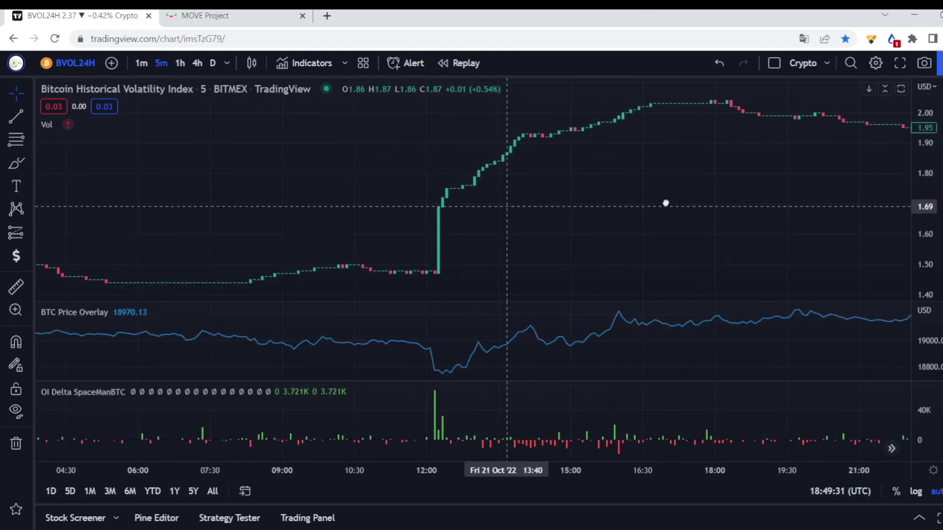
scroll(666, 216, "left", 5)
scroll(517, 252, "up", 2)
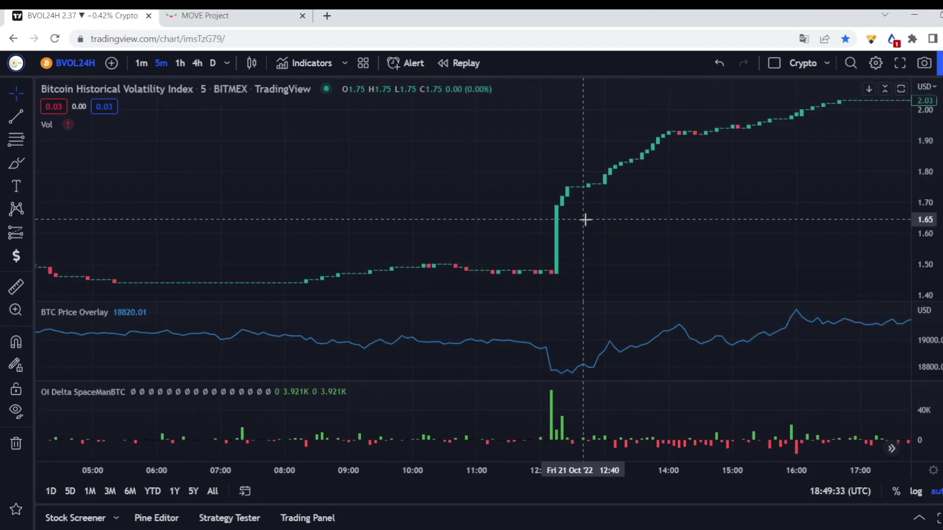
left_click_drag(612, 233, 499, 235)
left_click_drag(465, 275, 597, 265)
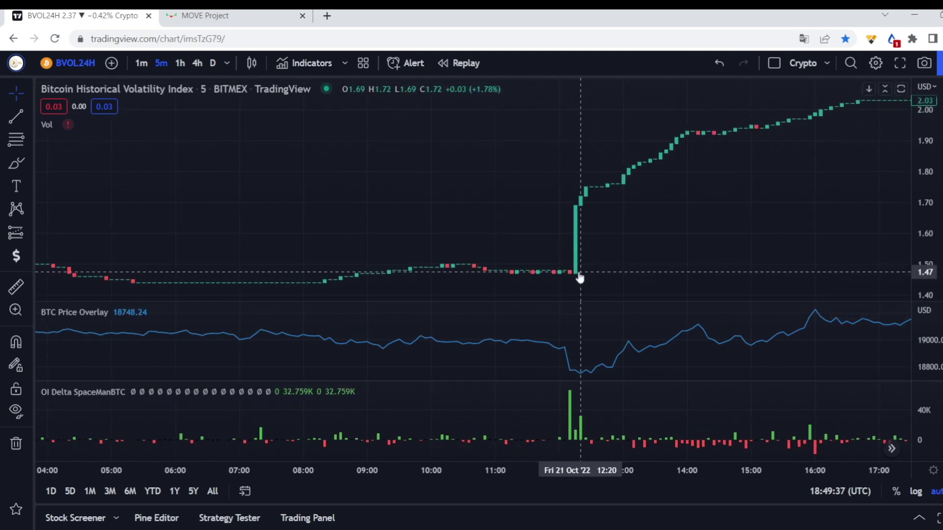
Step: Measure the volatility rise from 12:30 to 13:05 on 21 October, and clear the measurement
left_click(591, 258, "shift")
left_click(629, 165)
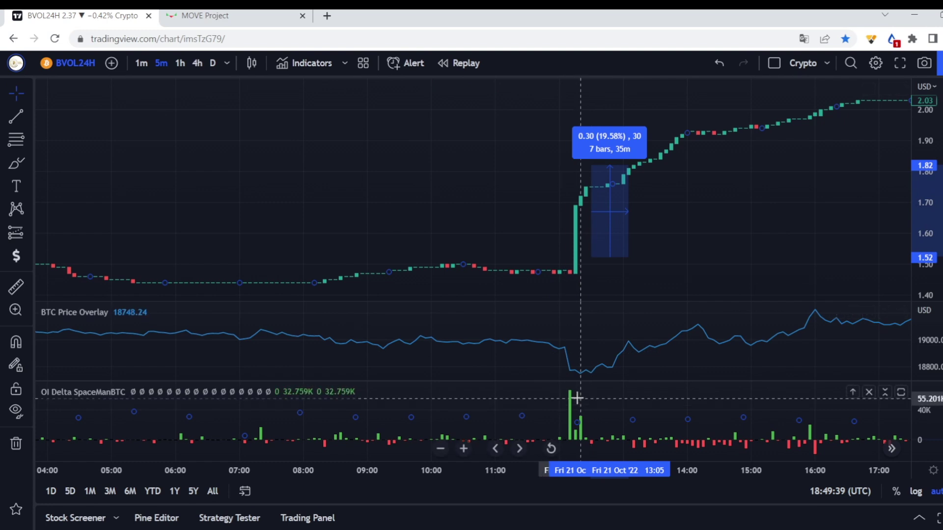
left_click(593, 393)
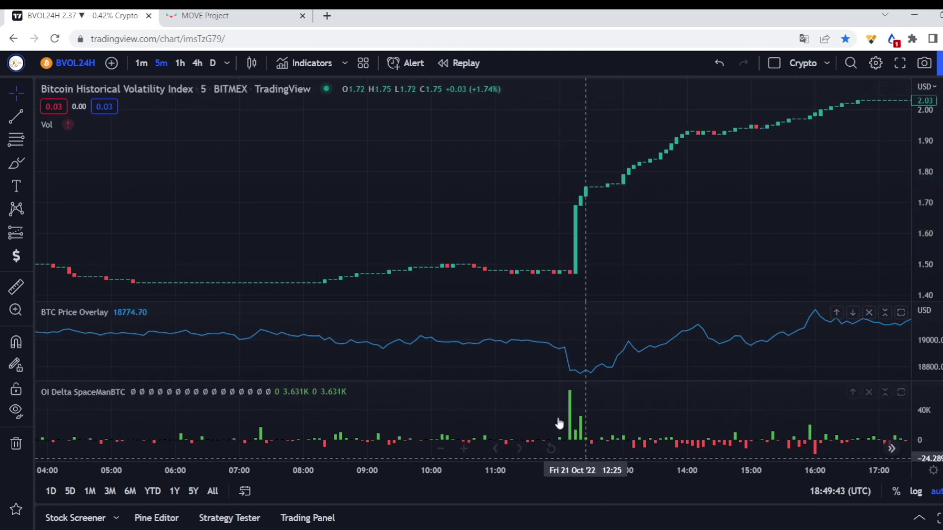
Step: Browse the volatility and OI delta history back from 21 October to 19 October
scroll(558, 423, "up", 1)
scroll(667, 263, "down", 6)
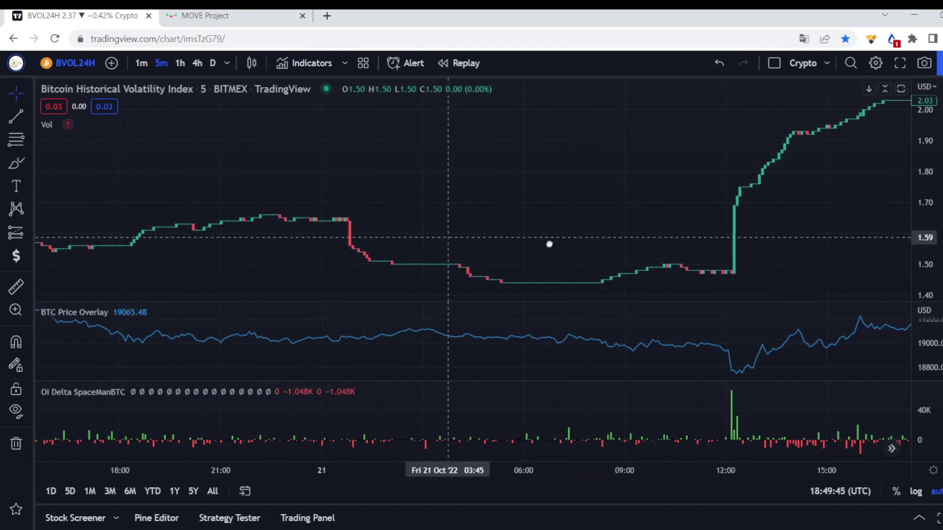
left_click_drag(549, 244, 756, 300)
left_click_drag(884, 332, 707, 339)
left_click_drag(392, 217, 841, 314)
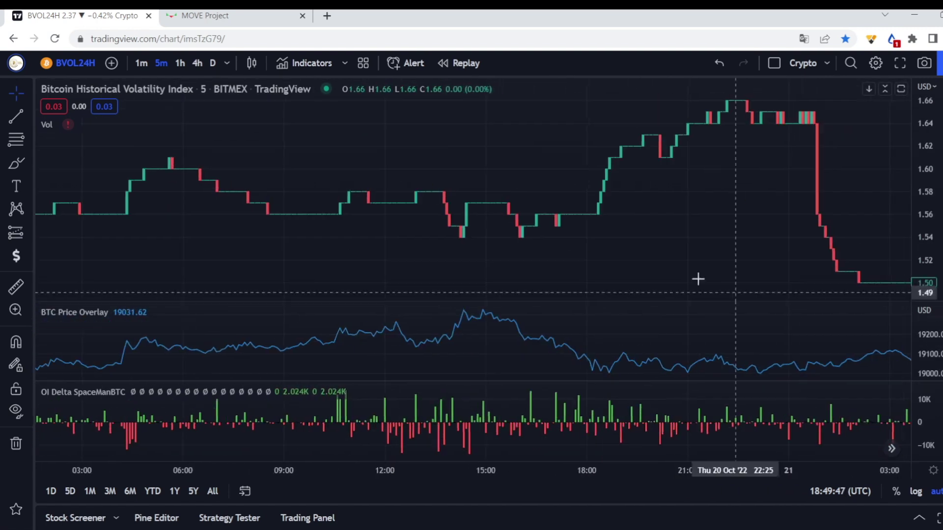
scroll(670, 290, "down", 3)
scroll(347, 172, "left", 6)
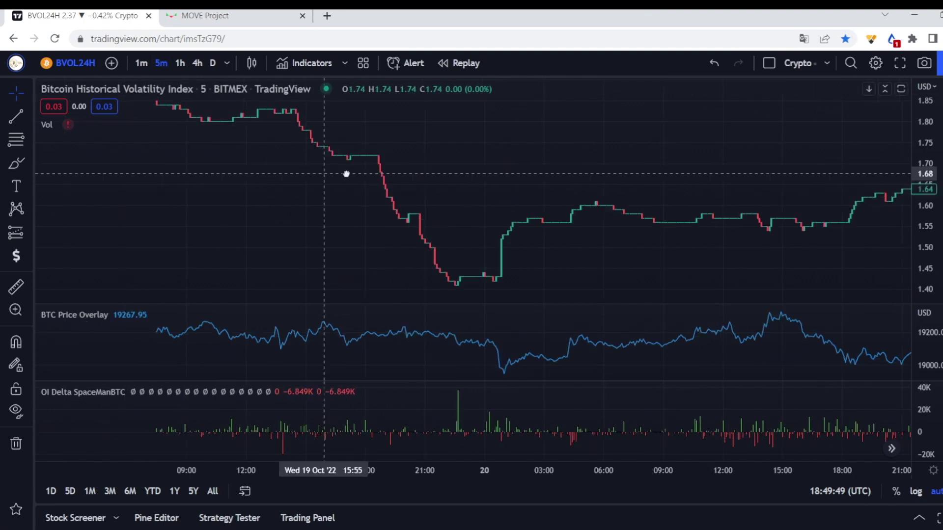
Step: Set the chart to the 1-hour interval and review the volatility and OI delta from early October to 28 October
left_click(181, 62)
scroll(425, 253, "right", 15)
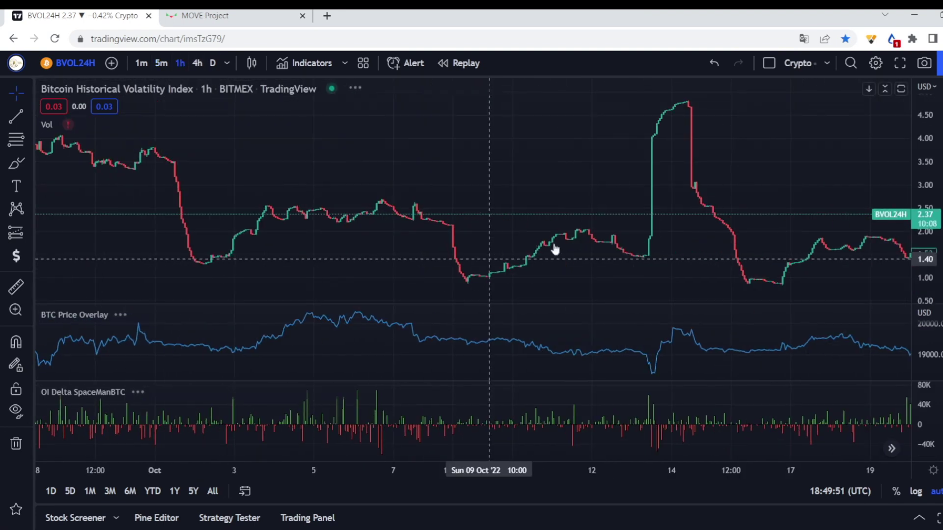
scroll(369, 238, "up", 5)
left_click_drag(368, 238, 517, 290)
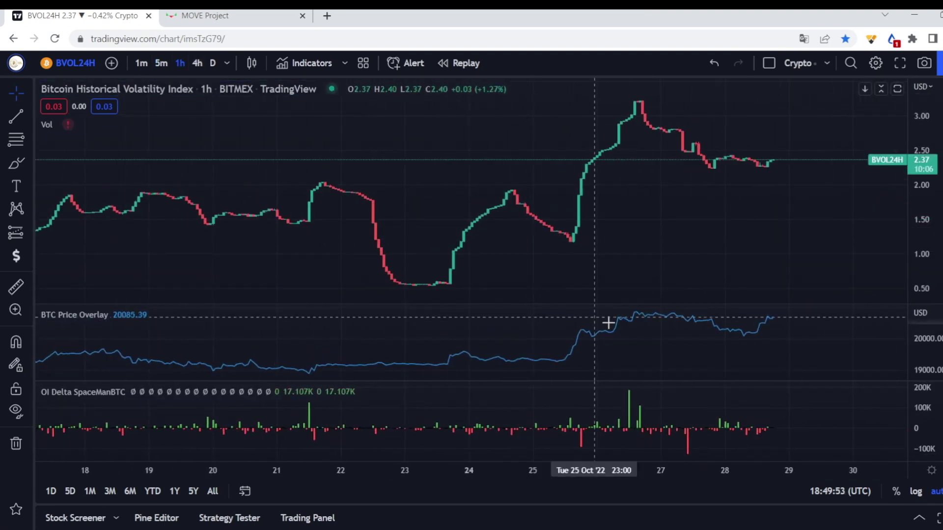
scroll(627, 285, "up", 2)
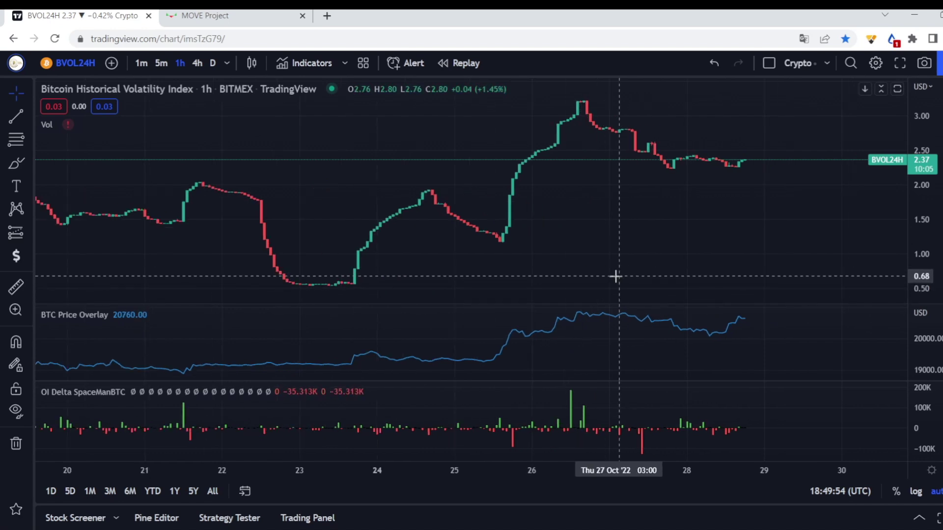
Step: Set the chart to the 5-minute interval and browse the volatility history back to 19 October
left_click(161, 63)
scroll(367, 265, "down", 5)
left_click_drag(315, 239, 550, 246)
scroll(358, 248, "up", 6)
left_click_drag(92, 249, 553, 238)
left_click_drag(265, 253, 358, 301)
left_click_drag(91, 280, 558, 260)
left_click_drag(329, 251, 611, 241)
scroll(611, 242, "left", 10)
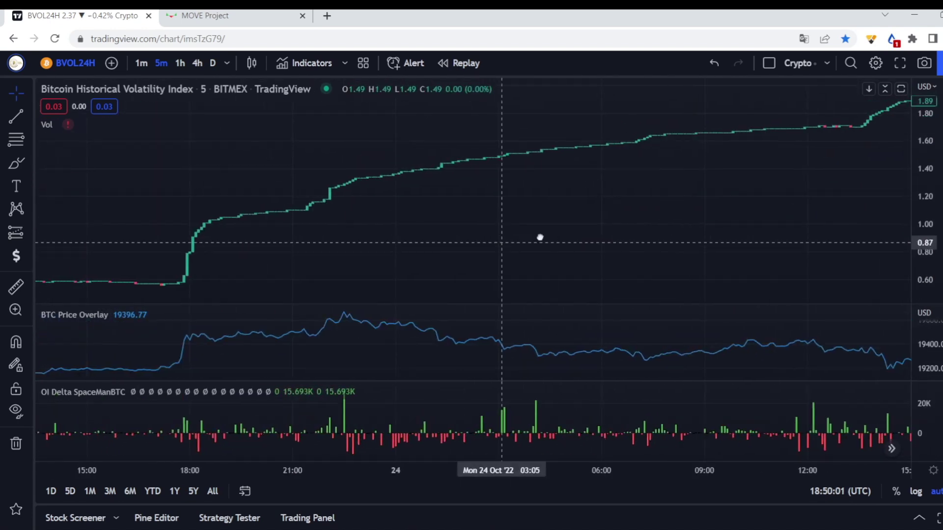
scroll(579, 253, "left", 9)
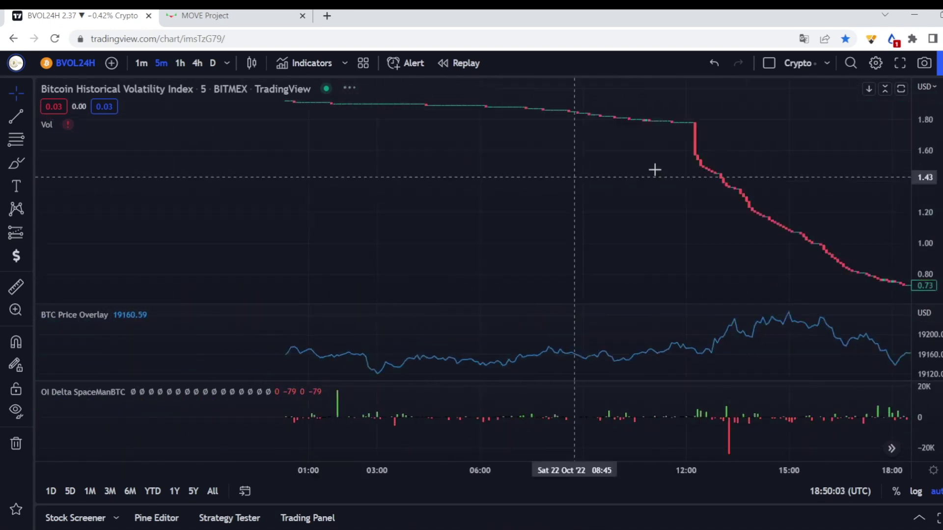
scroll(584, 237, "left", 9)
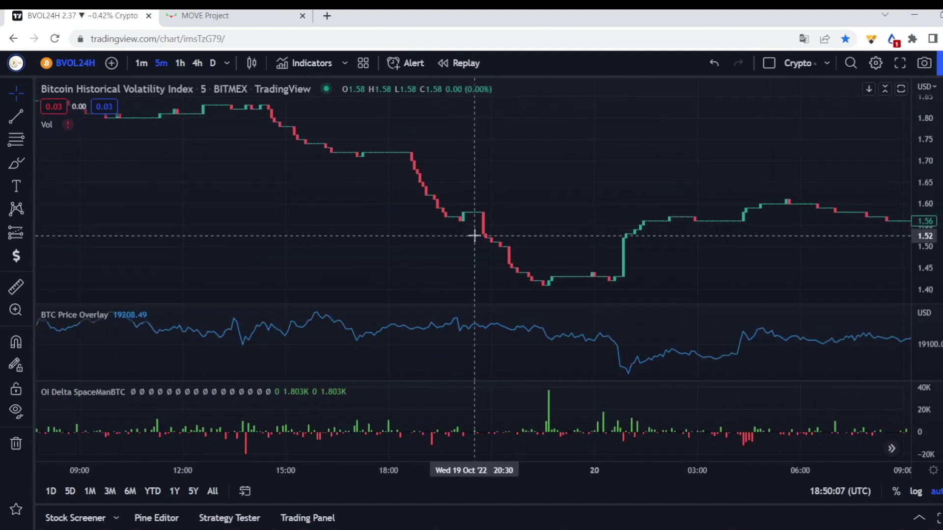
Step: Examine the OI delta spike after 22:30 on 19 October and the volatility jump before 01:00 on 20 October
left_click_drag(444, 216, 476, 218)
scroll(447, 263, "up", 5)
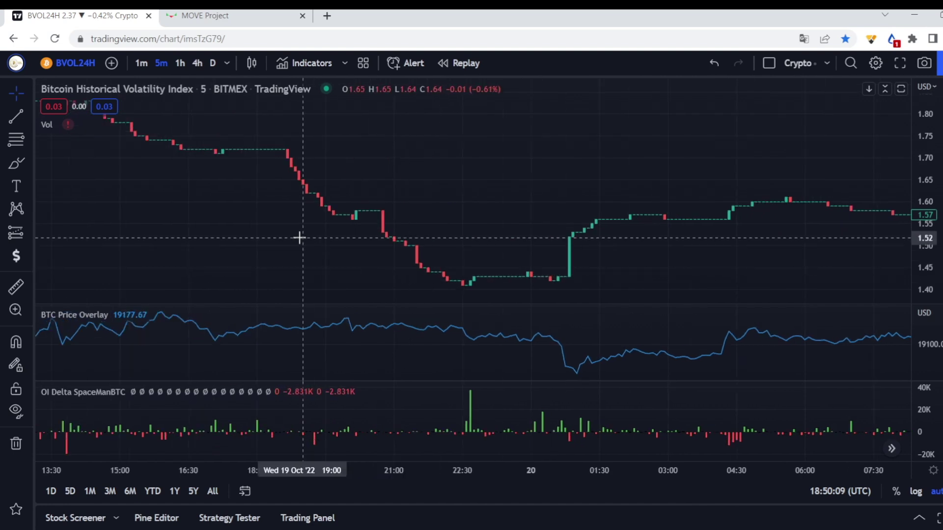
left_click_drag(299, 238, 472, 276)
scroll(472, 276, "up", 3)
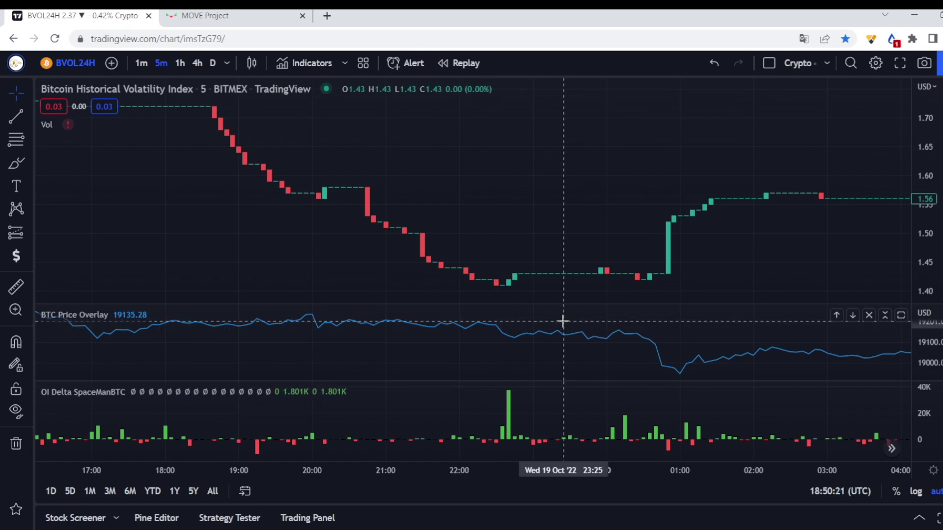
Step: Select the BTC-MOVE-20221019 contract on MOVE Project and examine its trades, cross-checking the 19 October volatility on TradingView
key("ctrl+Tab")
scroll(514, 223, "up", 4)
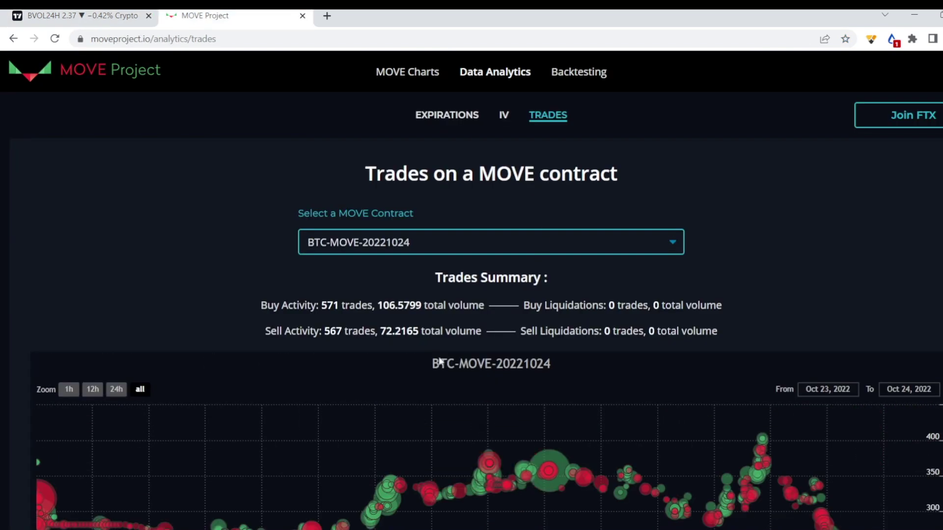
scroll(530, 249, "down", 4)
key("ctrl+Tab")
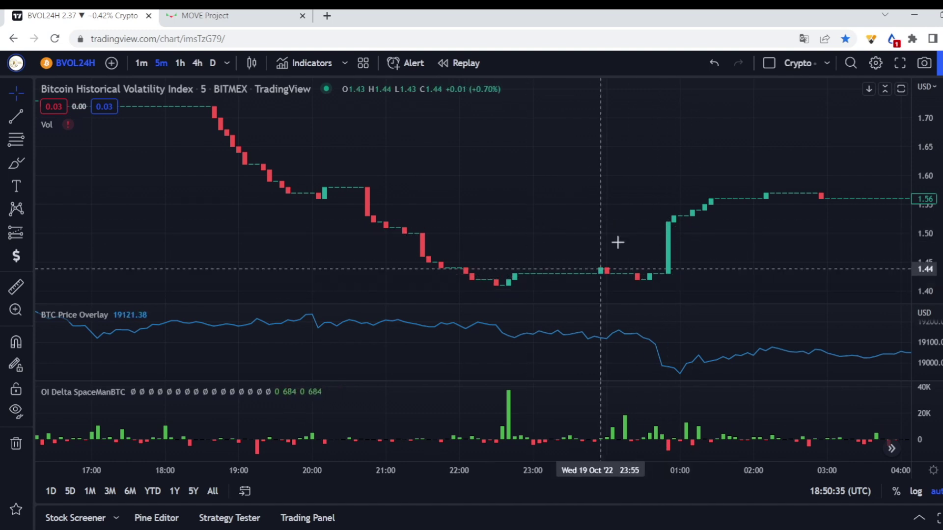
key("ctrl+Tab")
scroll(551, 203, "up", 4)
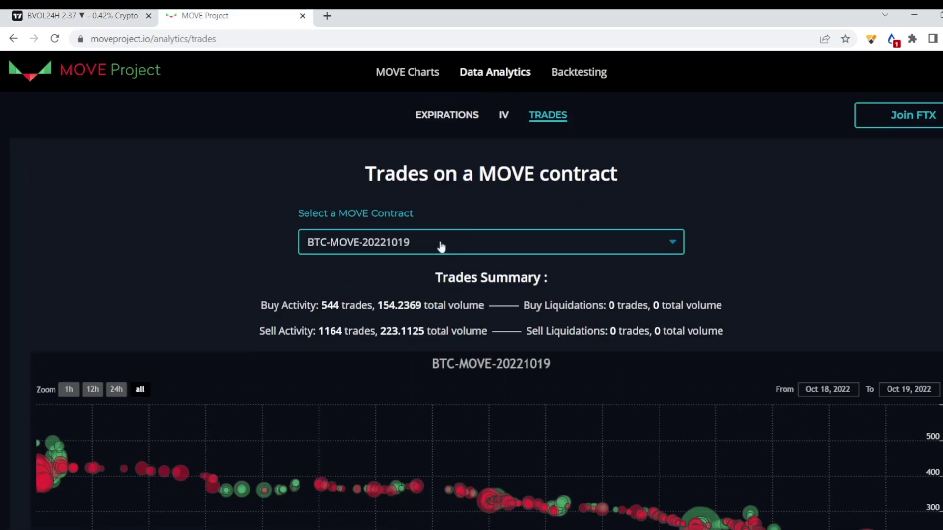
scroll(512, 259, "down", 3)
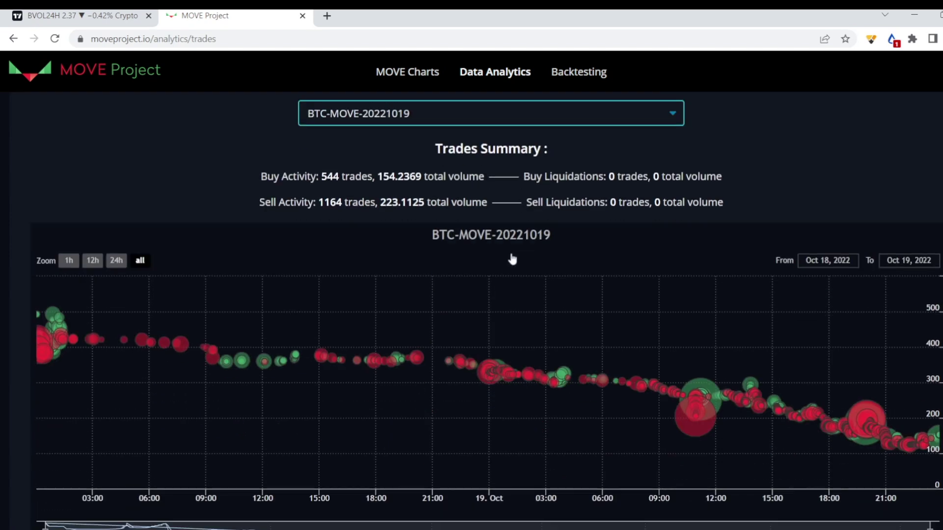
Step: Switch to TradingView and check the volatility and OI delta from the evening of 19 October to early 20 October
key("ctrl+Tab")
left_click_drag(626, 249, 569, 282)
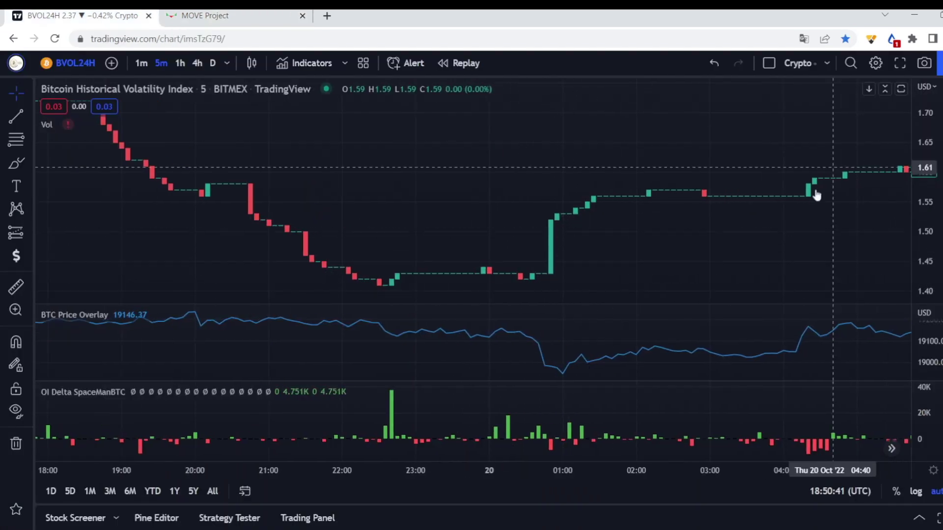
left_click_drag(786, 217, 633, 240)
scroll(507, 356, "down", 1)
left_click_drag(370, 229, 561, 285)
Step: Switch to MOVE Project and examine the BTC-MOVE-20221020 contract's trades around the evening of 19 October
key("ctrl+Tab")
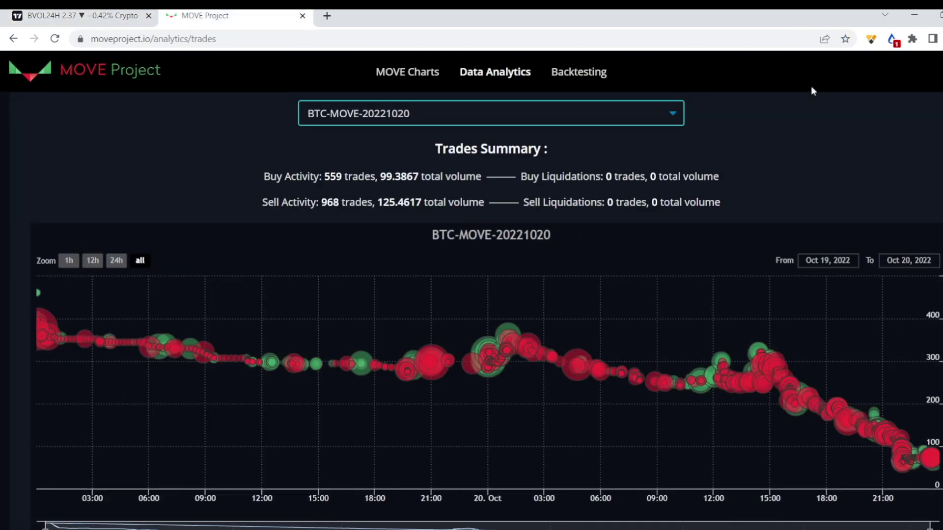
scroll(687, 165, "down", 1)
scroll(109, 393, "up", 2)
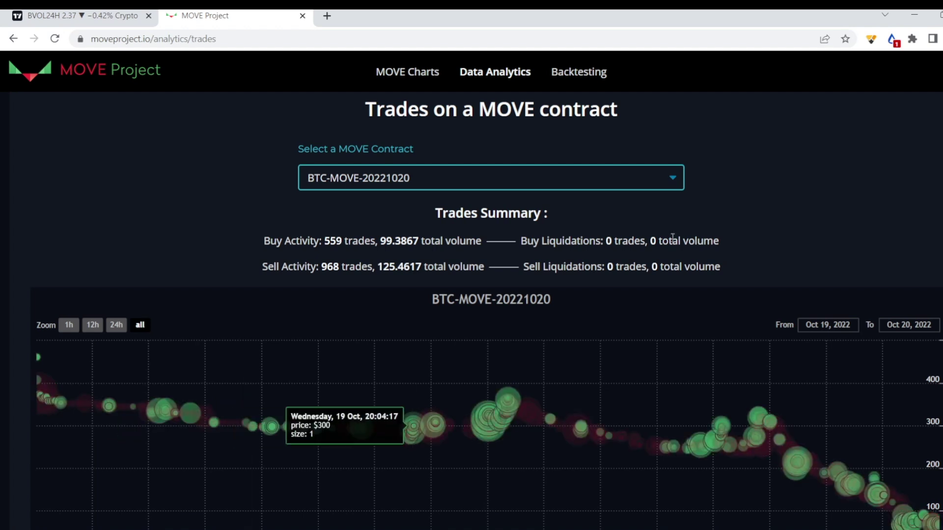
Step: Switch to TradingView and browse the volatility and OI delta history back from 19 October to 17 October
key("ctrl+Tab")
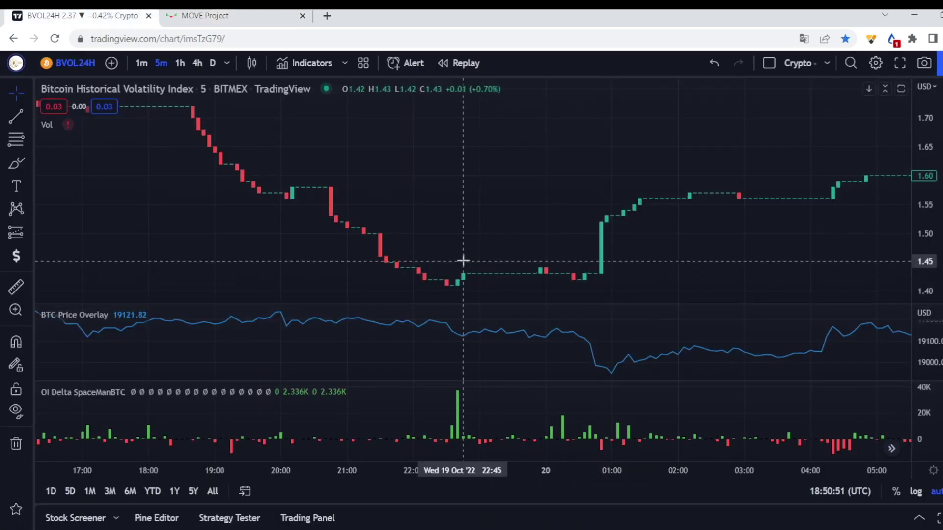
scroll(507, 257, "down", 5)
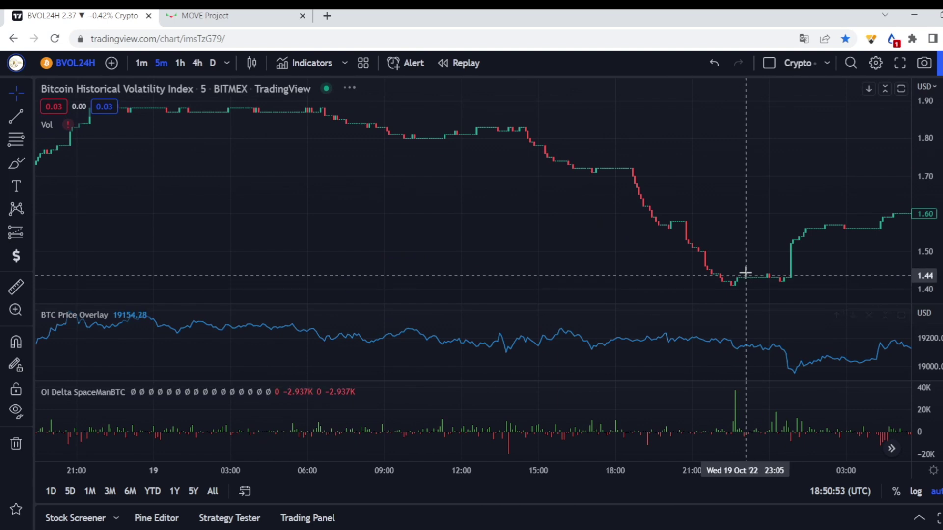
scroll(756, 277, "down", 2)
scroll(755, 292, "down", 1)
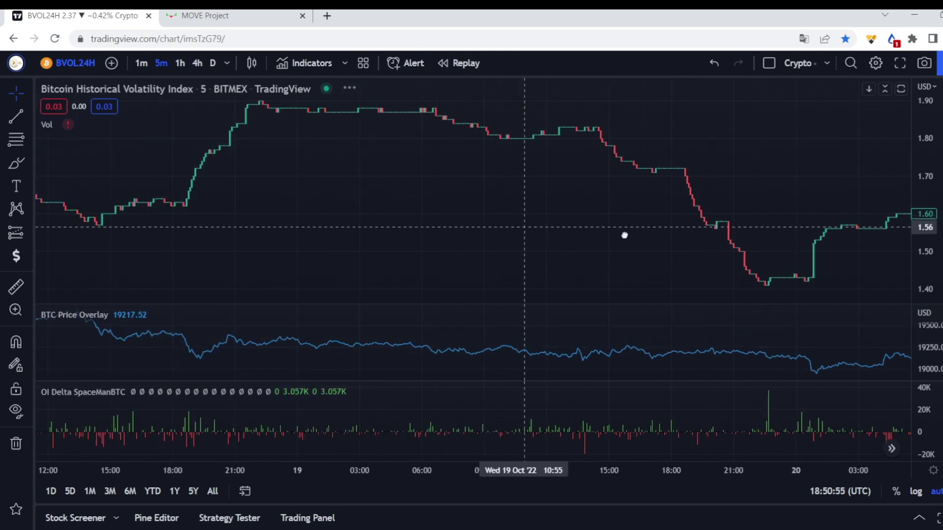
left_click_drag(624, 236, 791, 196)
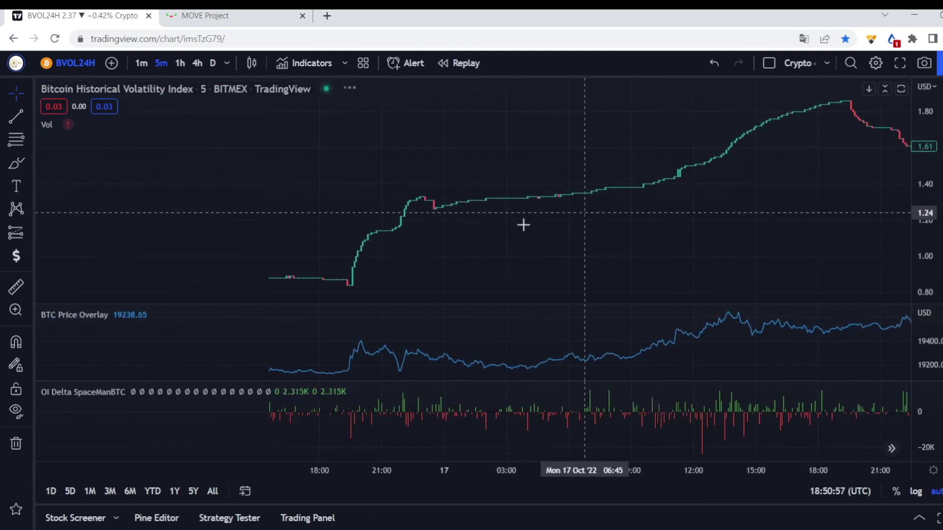
Step: Browse back to 15–16 October and examine the OI delta spike and volatility jump around 23:30 on 15 October
scroll(574, 231, "down", 5)
left_click_drag(439, 246, 547, 261)
scroll(421, 274, "up", 8)
left_click_drag(314, 231, 540, 206)
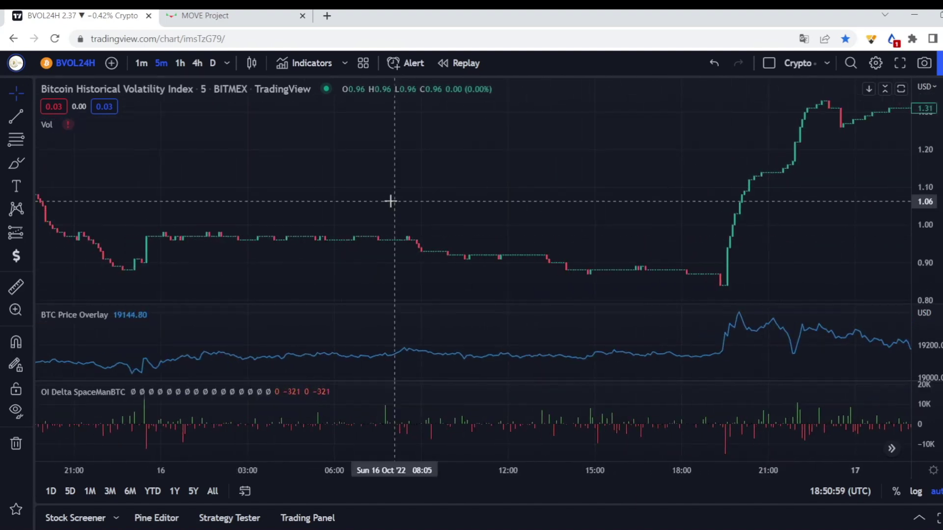
left_click_drag(390, 201, 812, 244)
scroll(616, 275, "up", 6)
left_click_drag(700, 282, 569, 282)
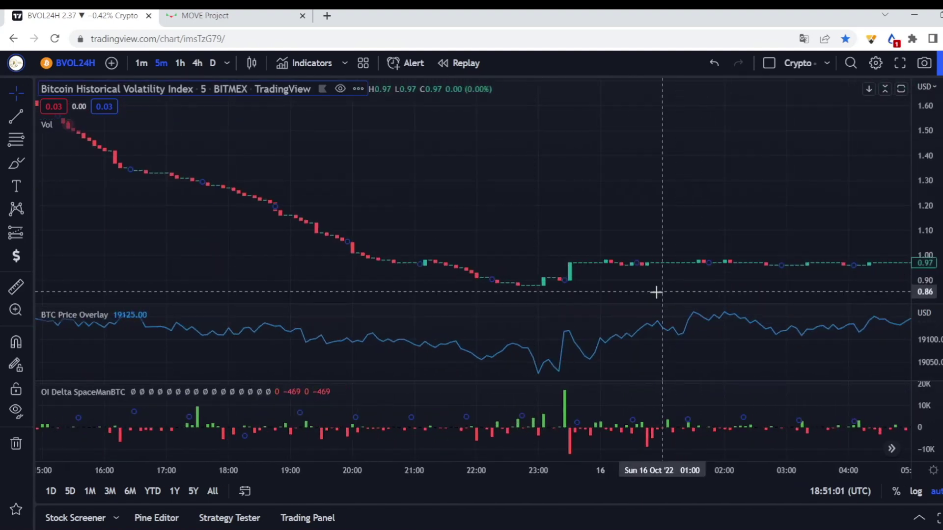
scroll(520, 272, "down", 3)
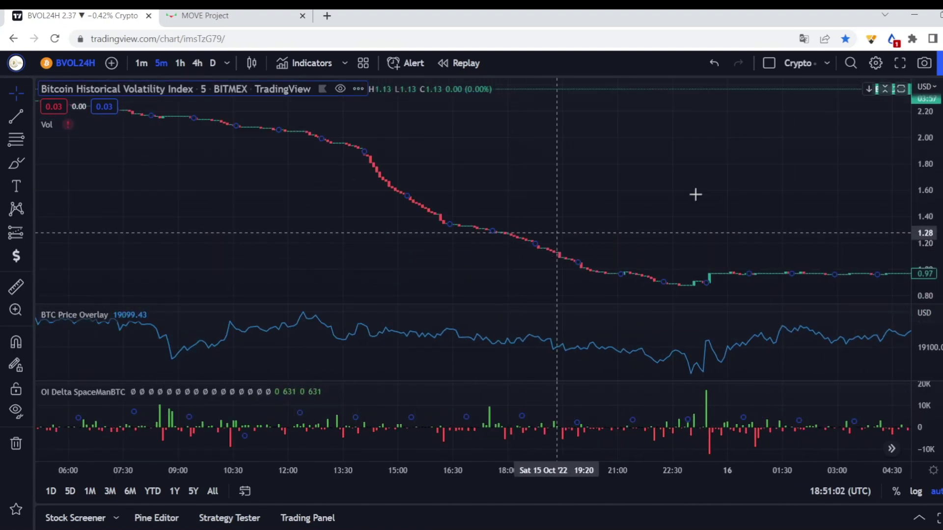
Step: Jump to the latest volatility data on 28 October, check the trades page on MOVE Project, and return to TradingView
left_click(891, 449)
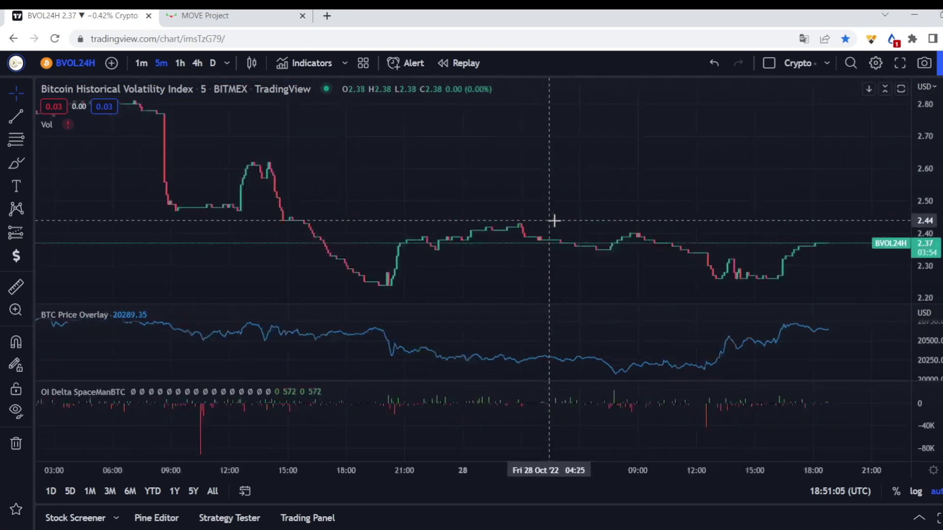
scroll(629, 256, "up", 3)
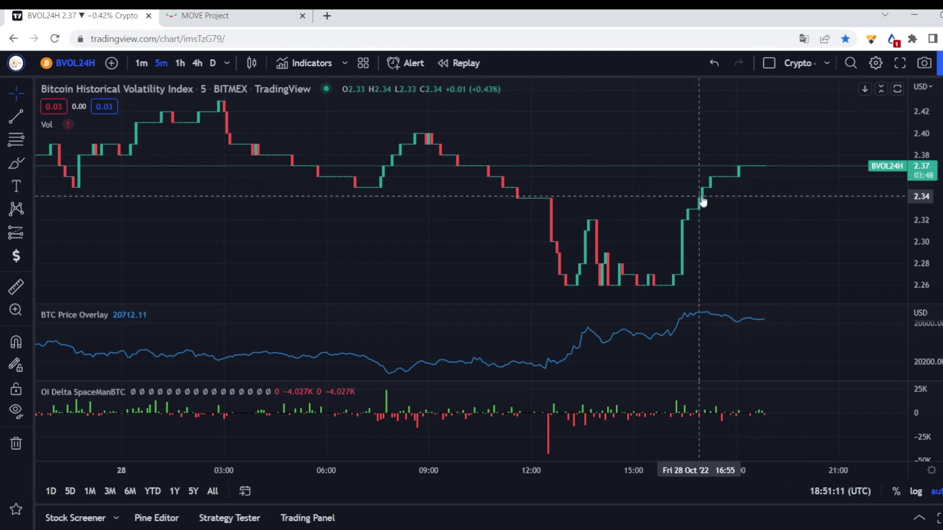
left_click(221, 19)
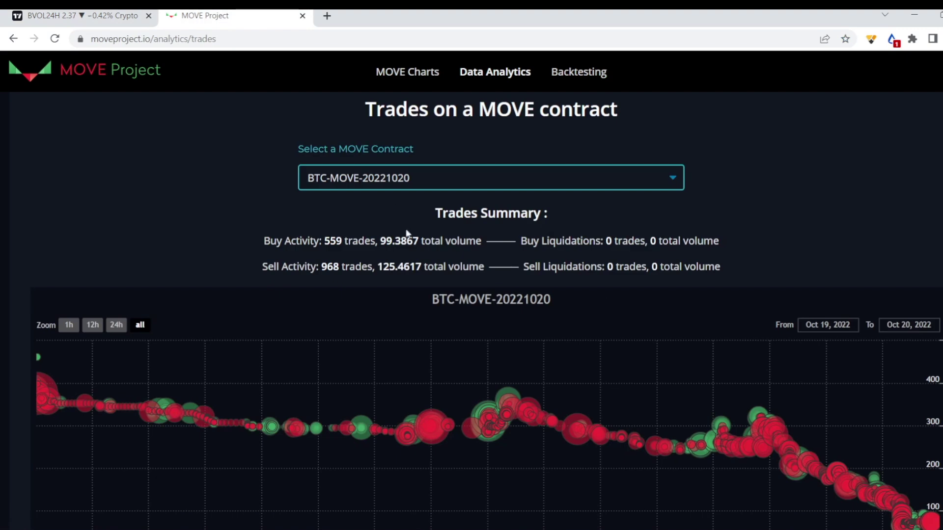
left_click(97, 19)
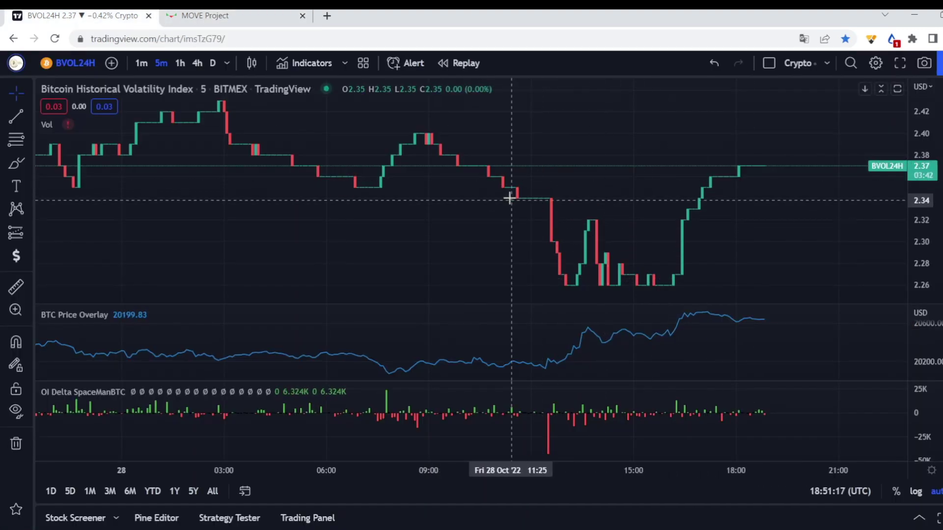
Step: Browse back to 27 October, measure the volatility fall starting from 11:45, and clear the measurement
scroll(510, 198, "left", 6)
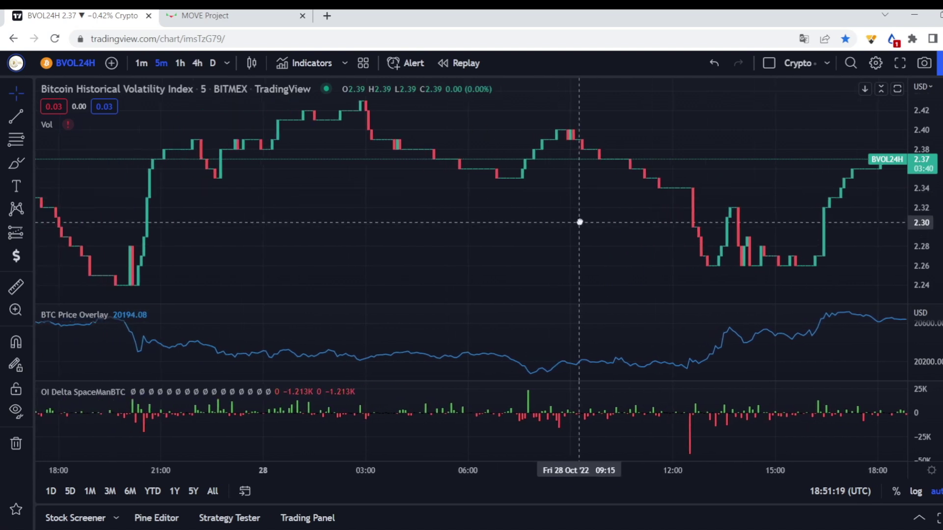
scroll(580, 222, "left", 10)
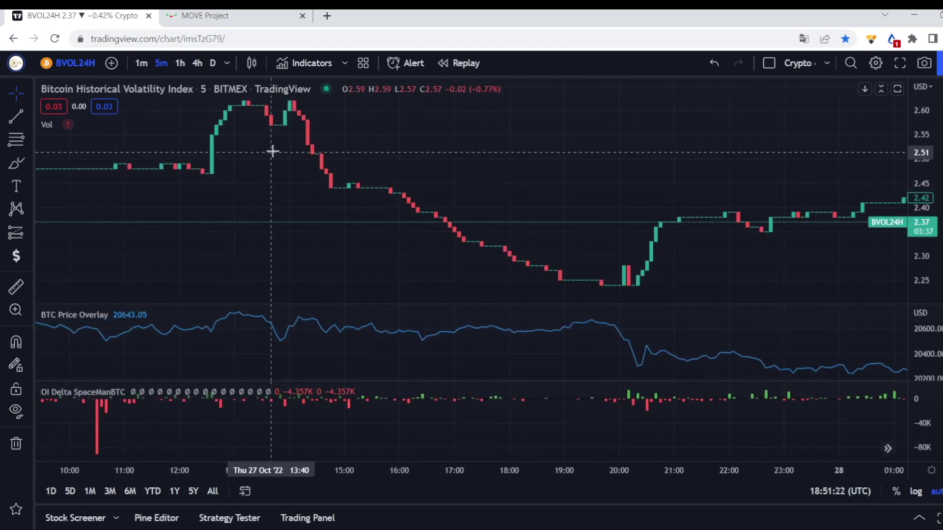
left_click(165, 120, "shift")
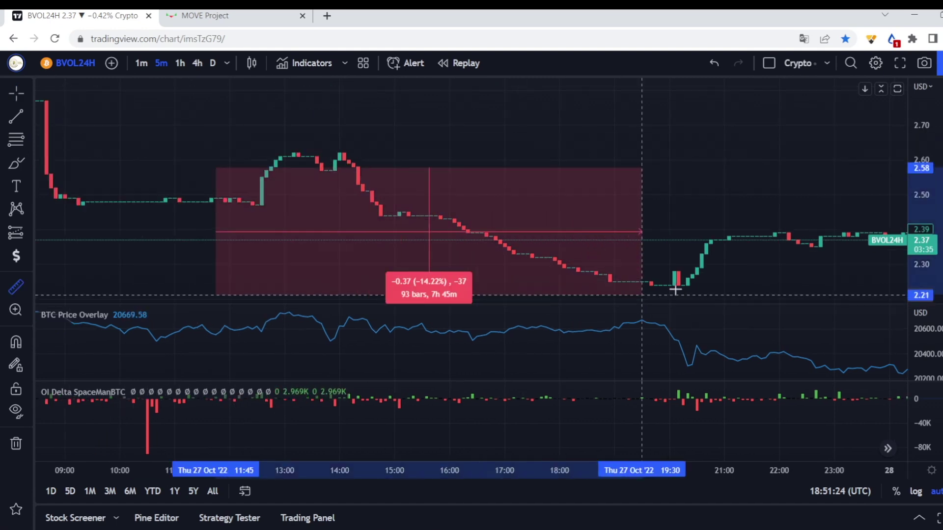
left_click(748, 284)
left_click_drag(396, 195, 484, 198)
scroll(565, 195, "up", 2)
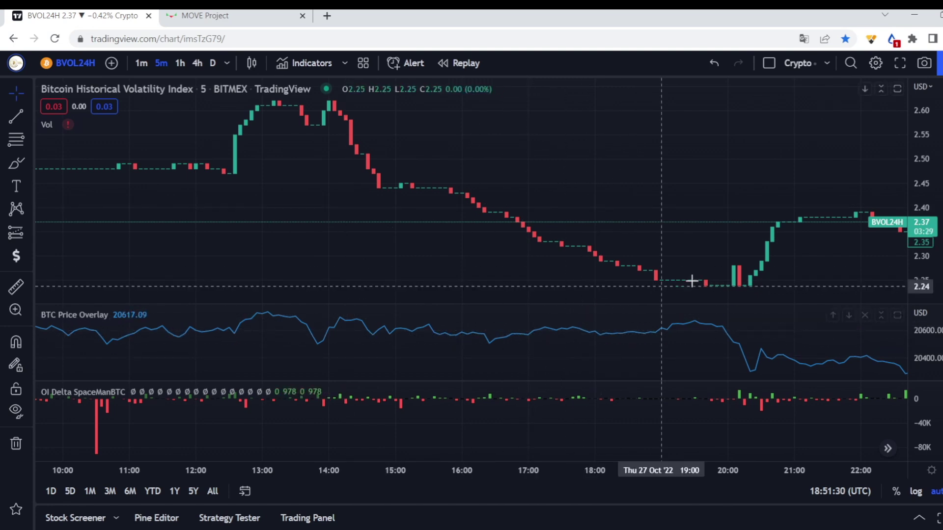
Step: Review the volatility and OI delta forward from the afternoon of 27 October to the latest bars on 28 October
left_click_drag(691, 281, 415, 269)
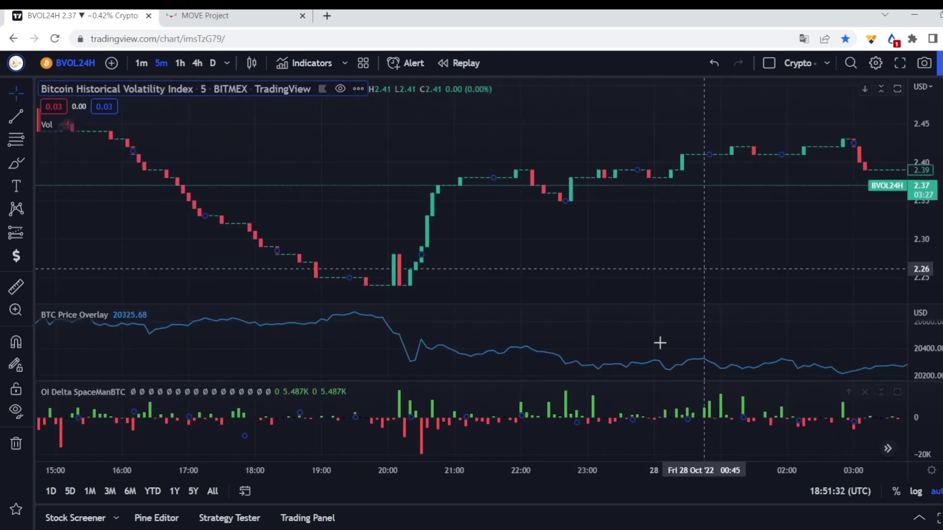
scroll(756, 246, "down", 2)
left_click_drag(834, 245, 583, 267)
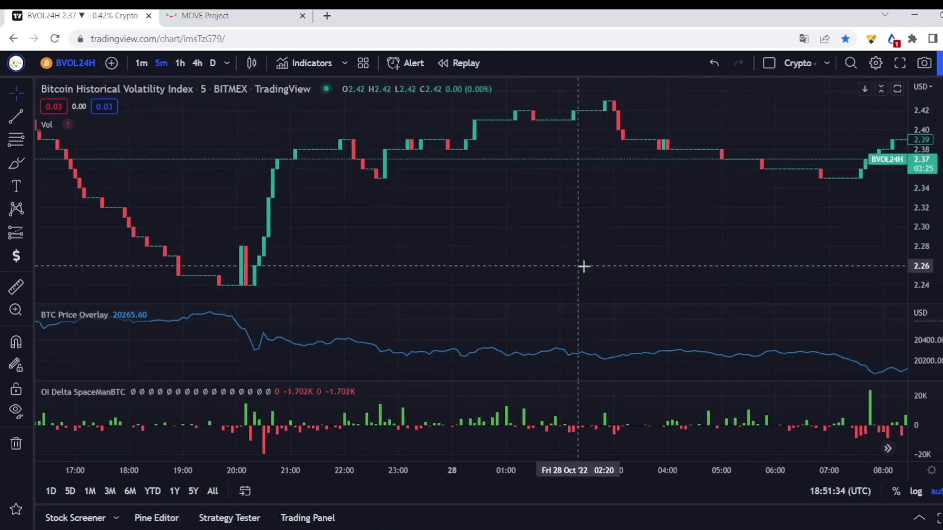
scroll(578, 263, "down", 3)
left_click_drag(713, 267, 539, 284)
left_click_drag(754, 291, 590, 301)
left_click_drag(653, 272, 487, 280)
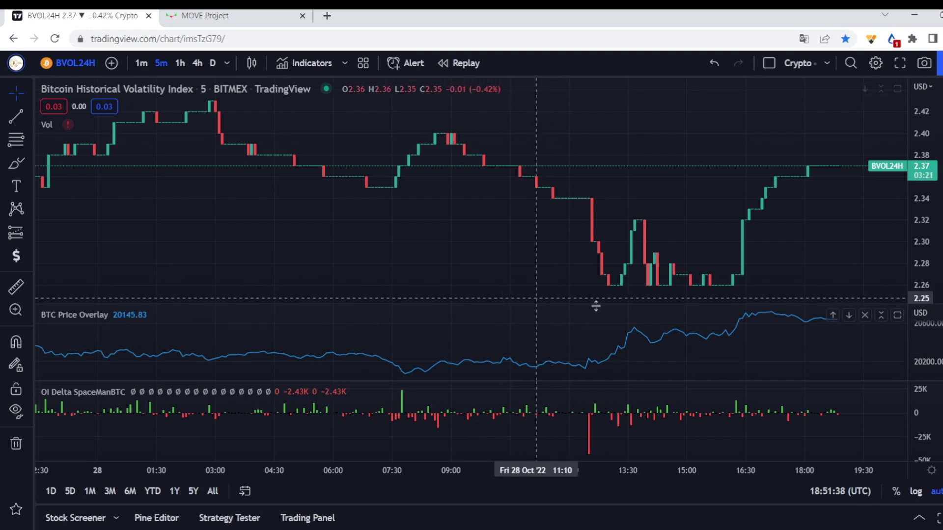
Step: Set the volatility chart's interval to 15 minutes
scroll(440, 253, "left", 1)
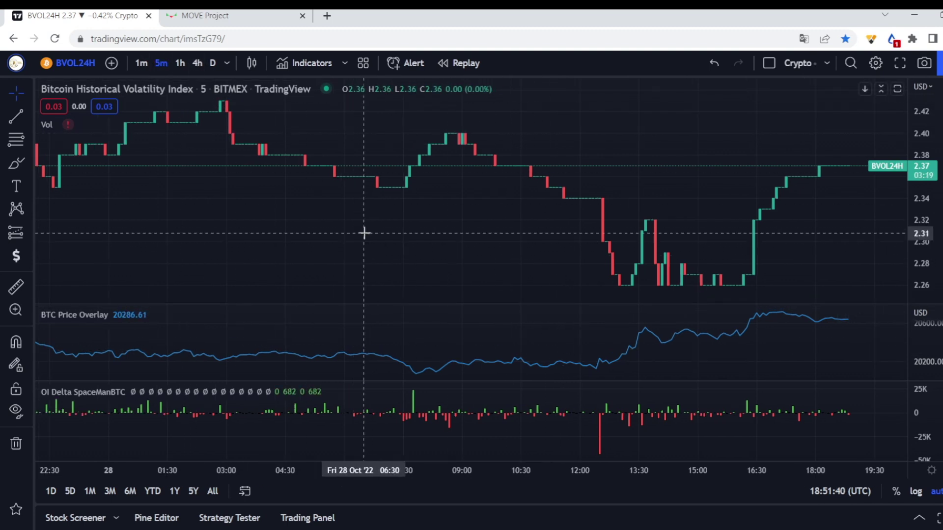
type("15")
key("Return")
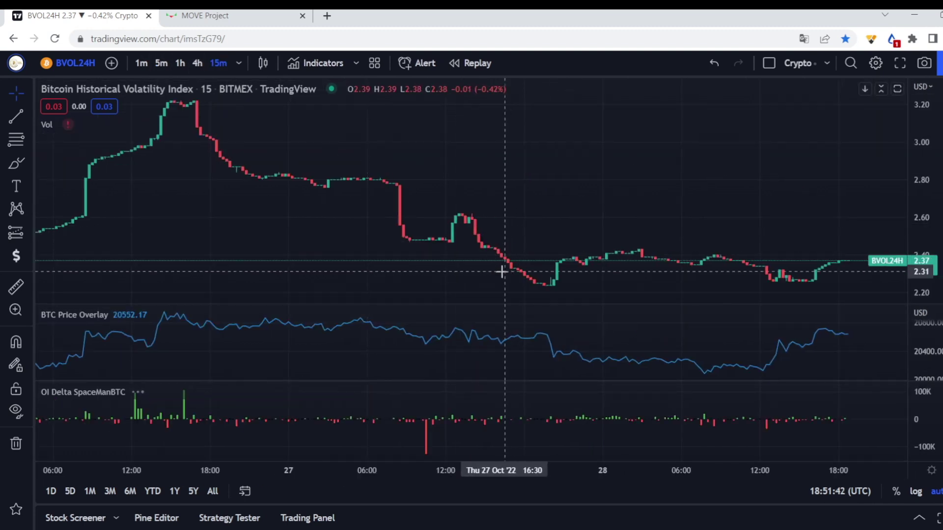
Step: Review the 15-minute volatility rise, BTC price and OI delta spikes across 25 and 26 October
scroll(467, 265, "up", 3)
left_click_drag(322, 220, 553, 255)
left_click_drag(246, 246, 550, 256)
left_click_drag(203, 255, 613, 269)
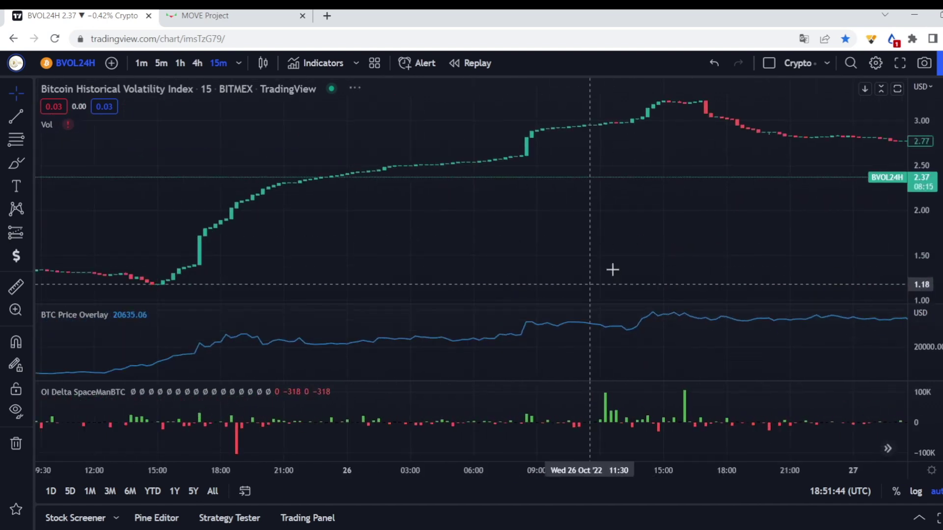
scroll(665, 251, "down", 1)
left_click_drag(546, 257, 625, 257)
scroll(618, 257, "down", 2)
left_click_drag(476, 292, 209, 312)
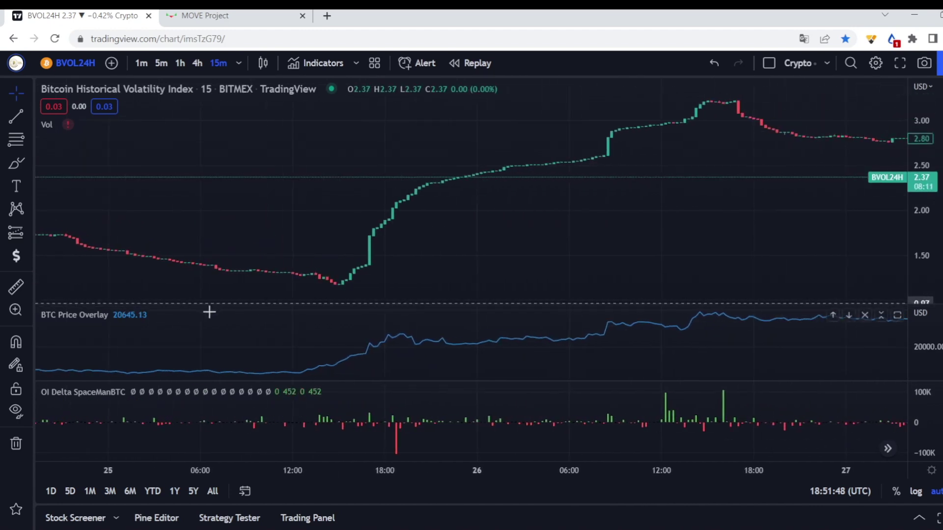
scroll(684, 431, "up", 2)
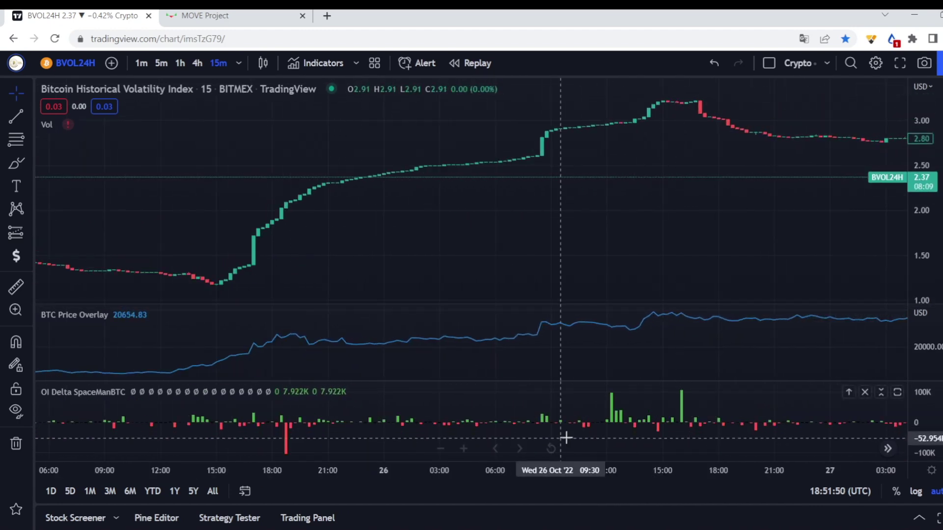
left_click_drag(566, 437, 708, 420)
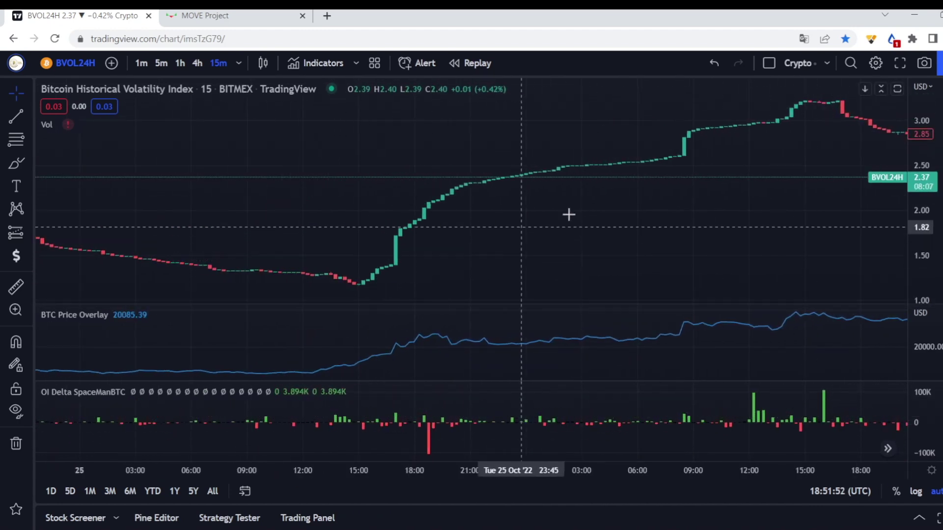
left_click_drag(521, 267, 464, 276)
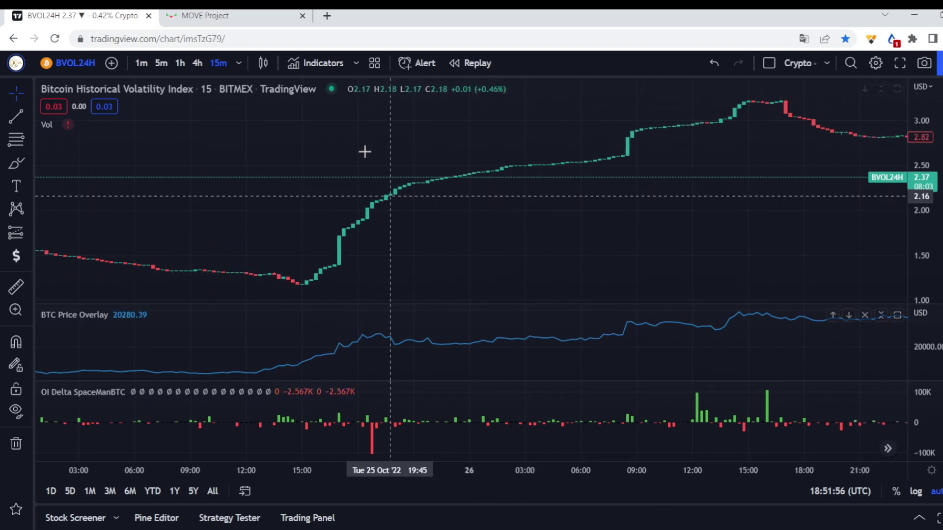
Step: Examine the BTC-MOVE-20221027 trades around 20:00 on 27 October on MOVE Project, and return to TradingView
key("ctrl+Tab")
scroll(578, 198, "down", 2)
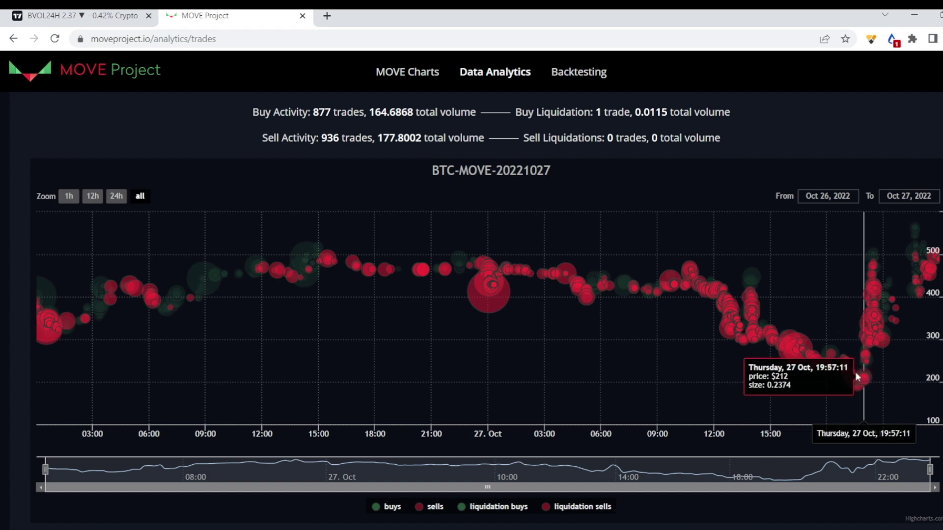
key("ctrl+Tab")
Step: Examine the volatility jump around 20:00 on 27 October against price and OI delta, continuing into the afternoon of 28 October
left_click_drag(682, 228, 526, 248)
left_click_drag(687, 265, 202, 275)
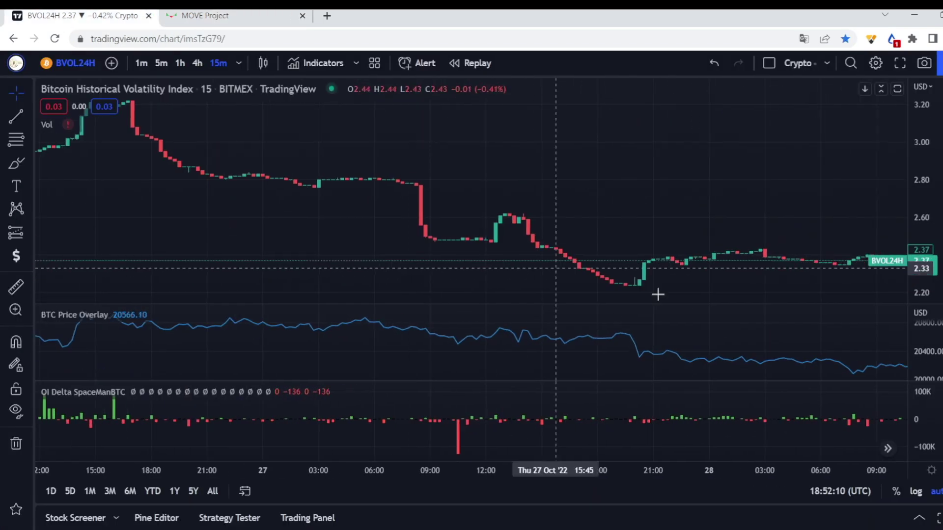
left_click_drag(753, 305, 737, 297)
scroll(614, 280, "up", 5)
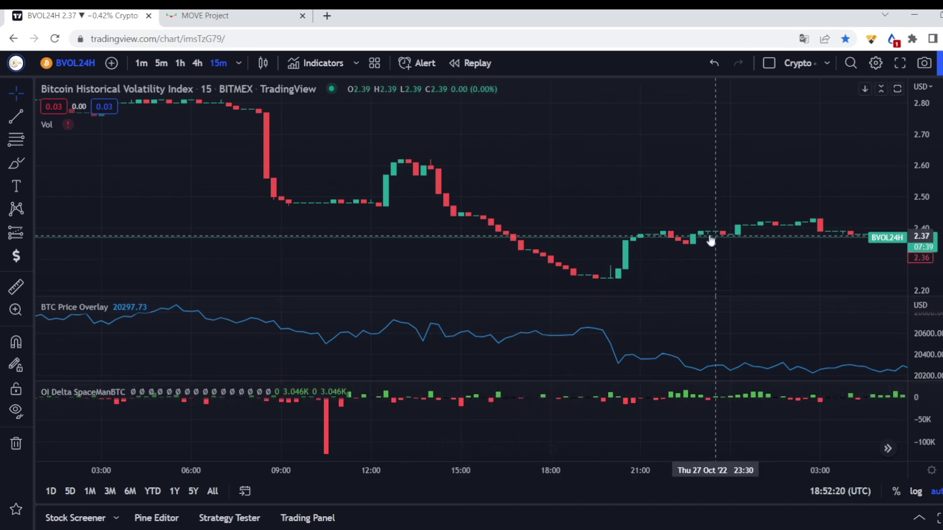
scroll(711, 240, "down", 4)
left_click_drag(810, 191, 582, 214)
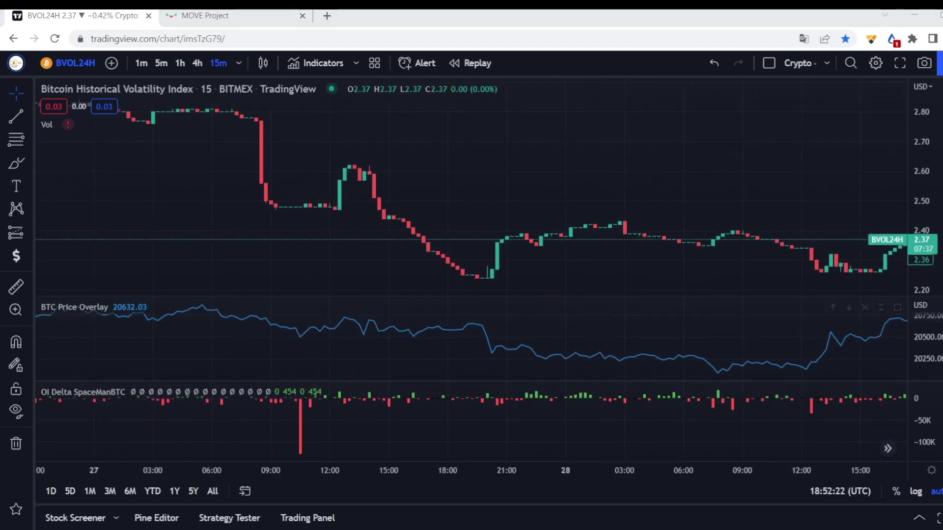